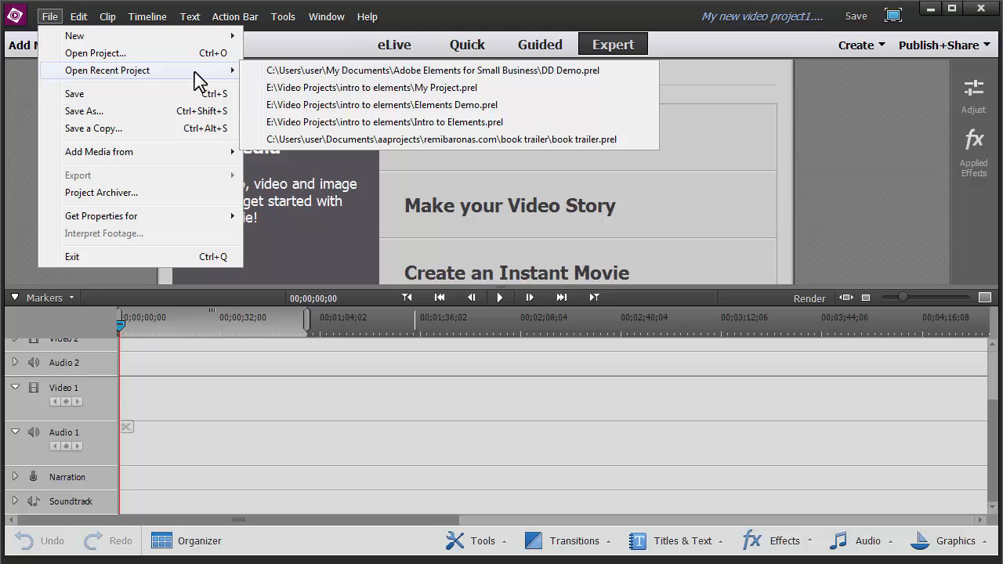
Open the recent DD Demo project and move the playhead to about 00;00;12;03
{"action": "left_click", "coordinate": [471, 70]}
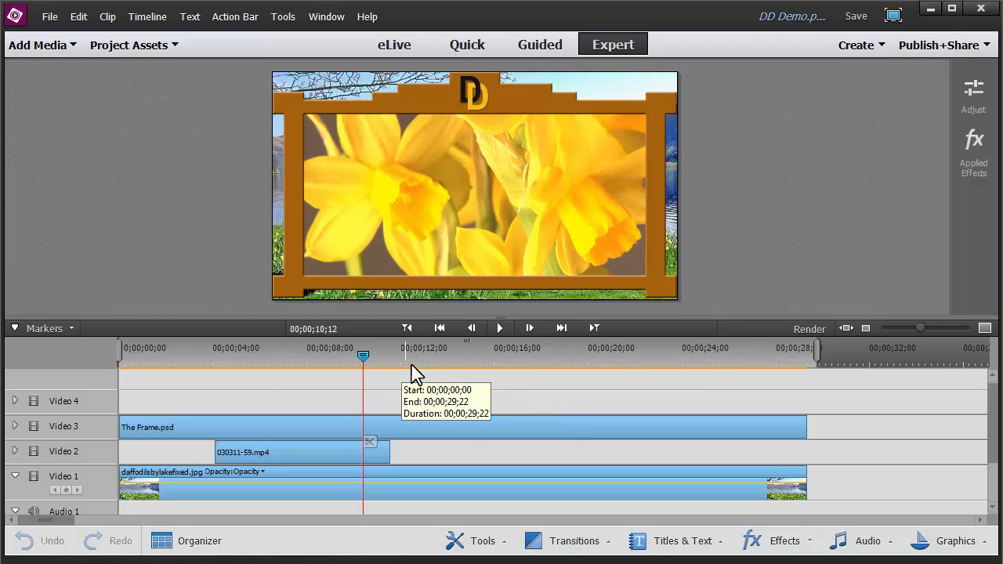
{"action": "left_click_drag", "start_coordinate": [364, 357], "coordinate": [407, 363]}
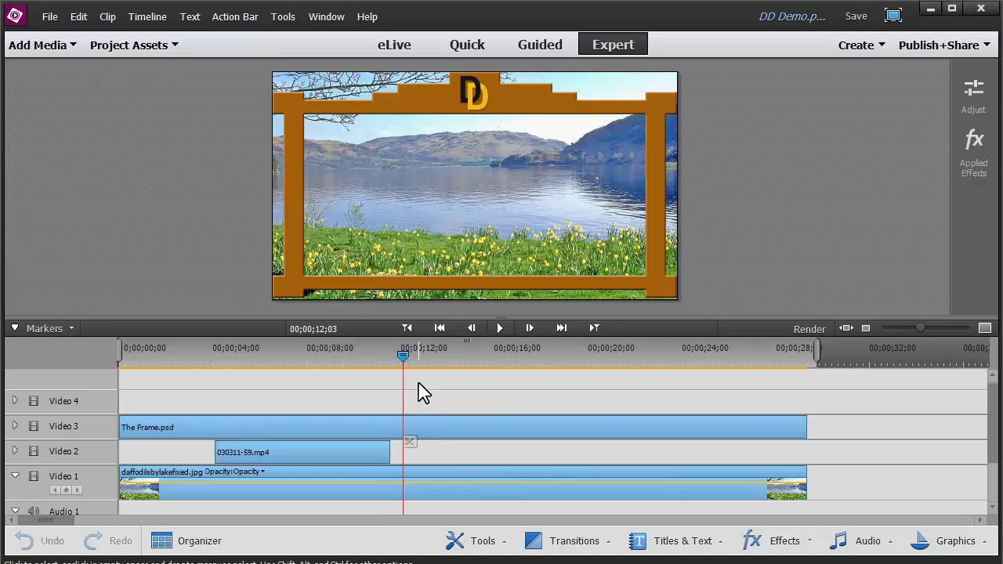
Add a default text title at the playhead and replace its placeholder with 'For all your daffodil needs...'
{"action": "left_click", "coordinate": [188, 14]}
{"action": "mouse_move", "coordinate": [217, 40]}
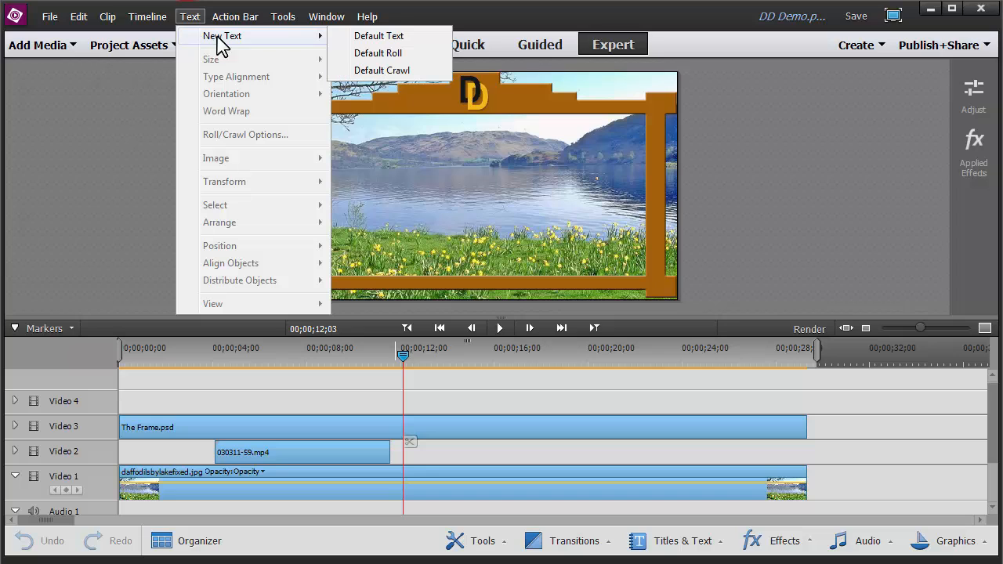
{"action": "left_click", "coordinate": [358, 35]}
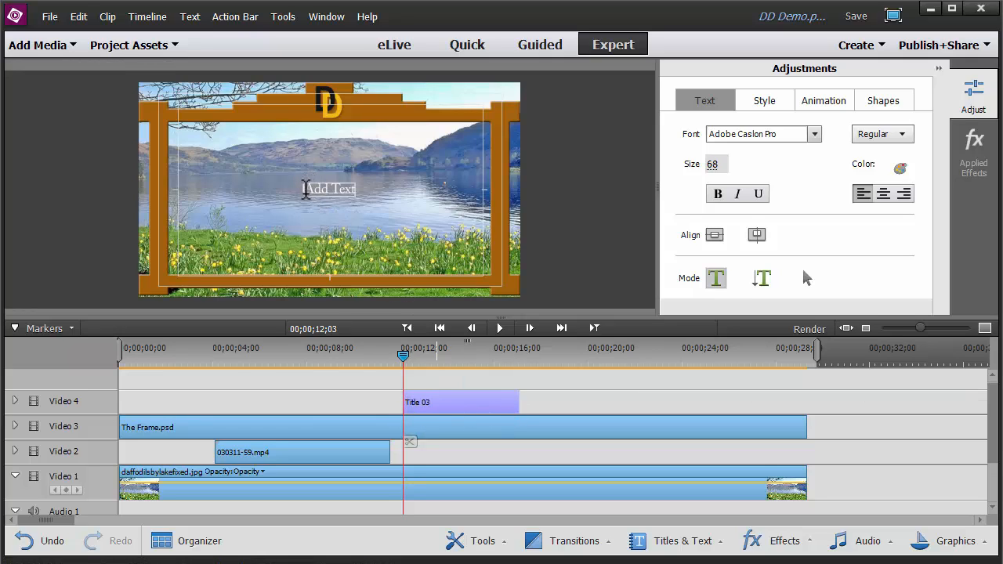
{"action": "left_click_drag", "start_coordinate": [307, 190], "coordinate": [358, 190]}
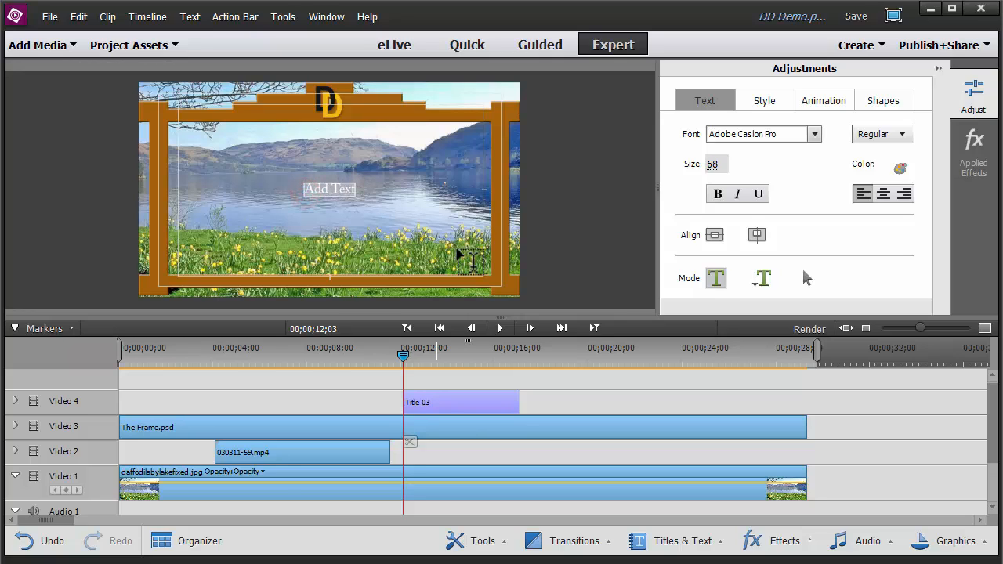
{"action": "key", "text": "BackSpace"}
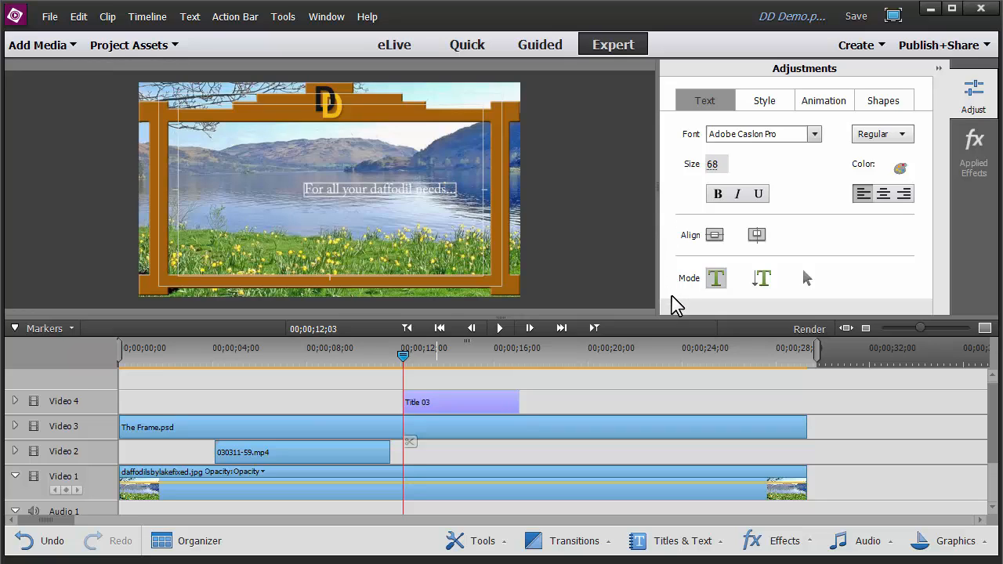
Browse the title's Style, Animation and Shapes options before returning to the text settings
{"action": "left_click", "coordinate": [750, 100]}
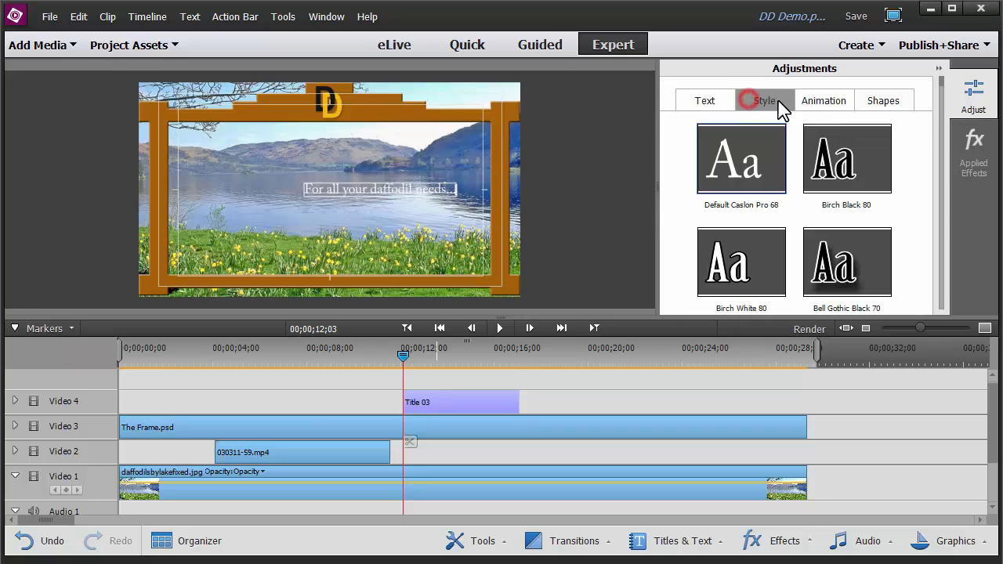
{"action": "left_click", "coordinate": [824, 101]}
{"action": "left_click", "coordinate": [877, 104]}
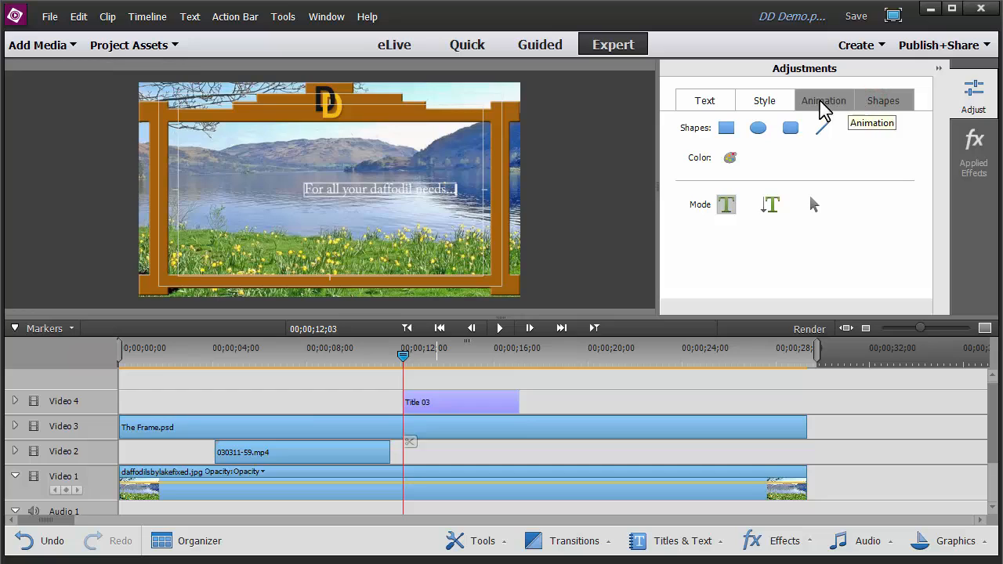
{"action": "left_click", "coordinate": [759, 102]}
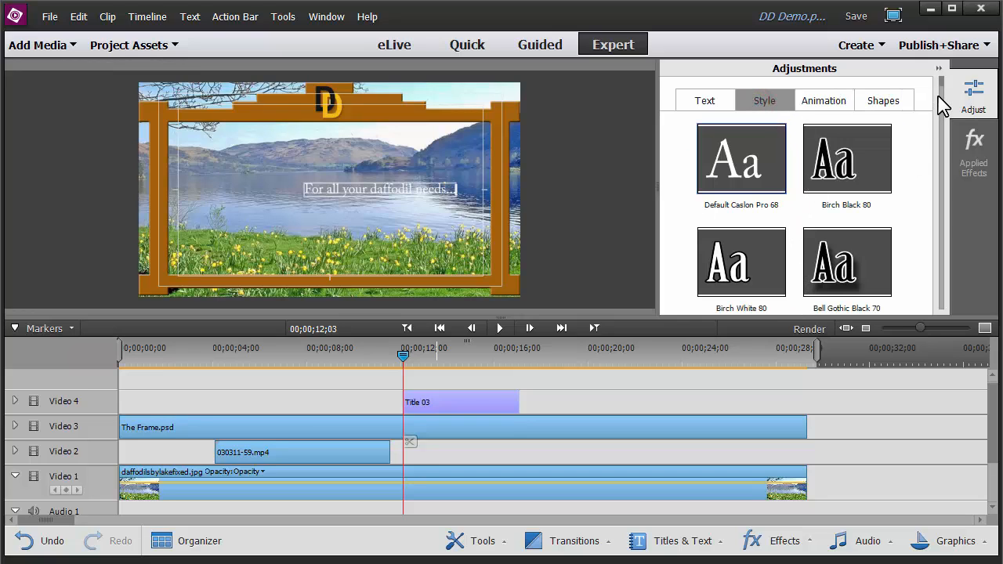
{"action": "mouse_move", "coordinate": [941, 87]}
{"action": "left_mouse_down"}
{"action": "mouse_move", "coordinate": [951, 149]}
{"action": "mouse_move", "coordinate": [941, 90]}
{"action": "left_mouse_up"}
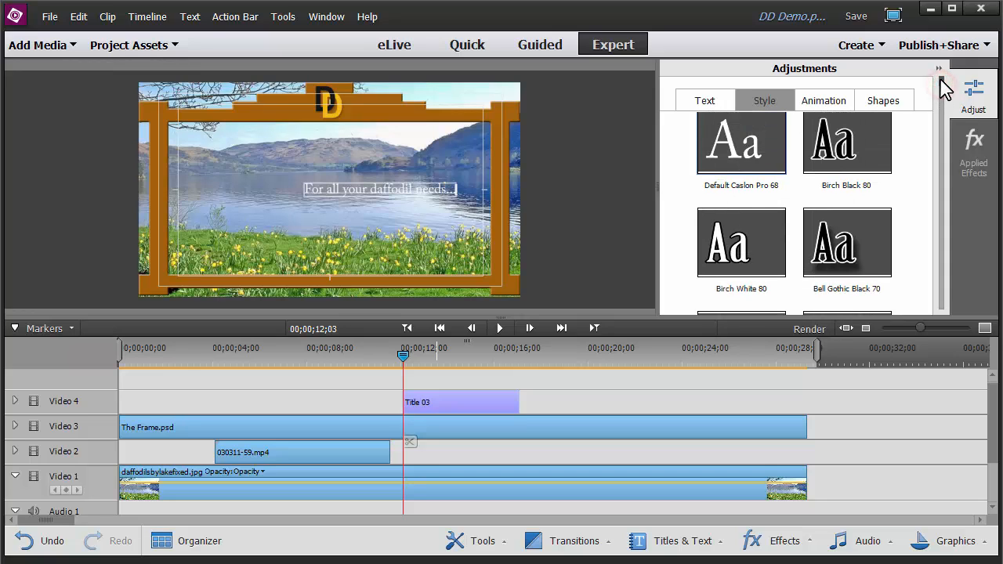
{"action": "left_click", "coordinate": [720, 107]}
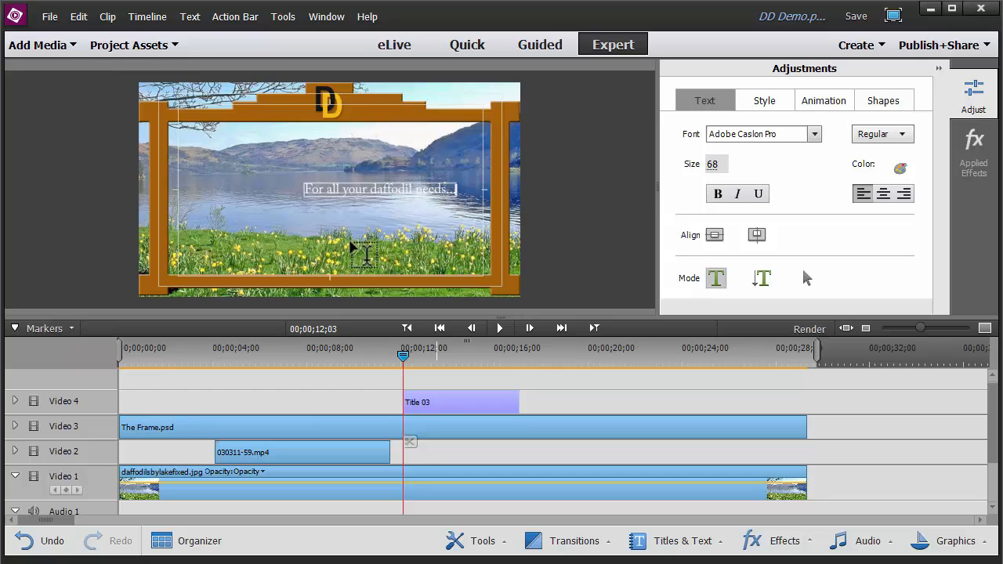
Select the title text and increase its size to 101
{"action": "left_click_drag", "start_coordinate": [307, 188], "coordinate": [476, 186]}
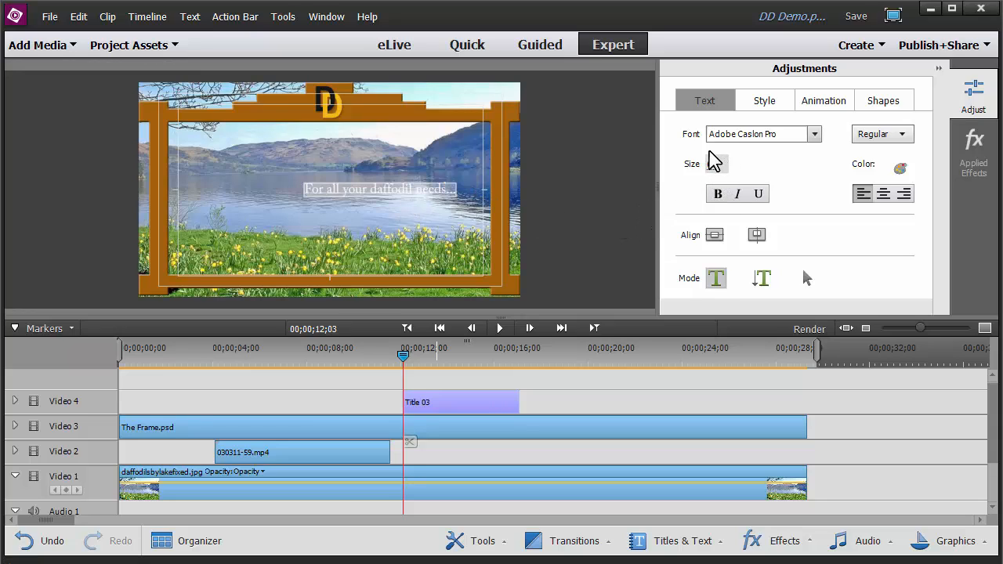
{"action": "left_click", "coordinate": [714, 173]}
{"action": "left_click_drag", "start_coordinate": [714, 172], "coordinate": [741, 172]}
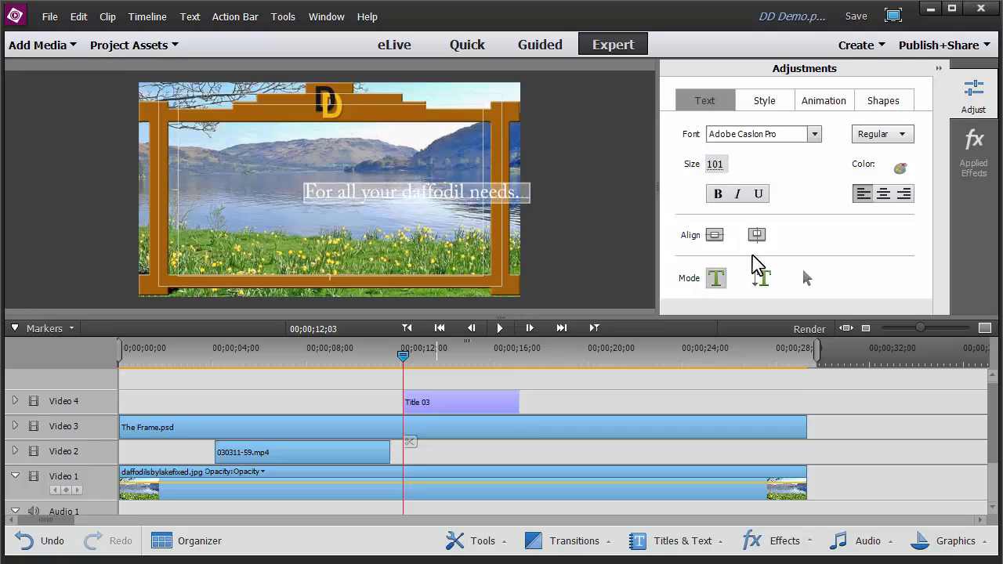
Move the title slightly lower and left in the frame and enlarge it to size 107
{"action": "left_click", "coordinate": [806, 277]}
{"action": "left_click", "coordinate": [449, 199]}
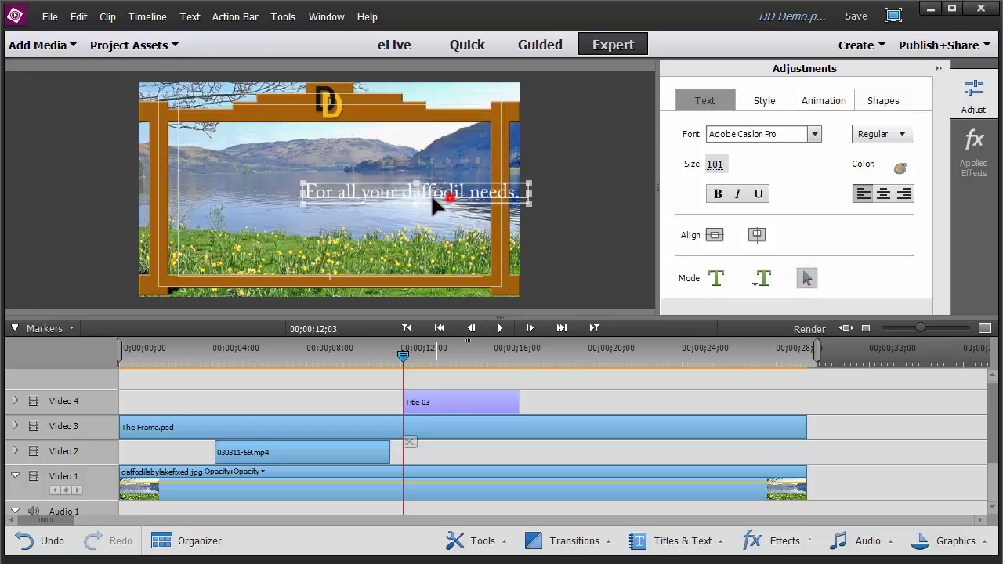
{"action": "left_click_drag", "start_coordinate": [432, 198], "coordinate": [370, 205]}
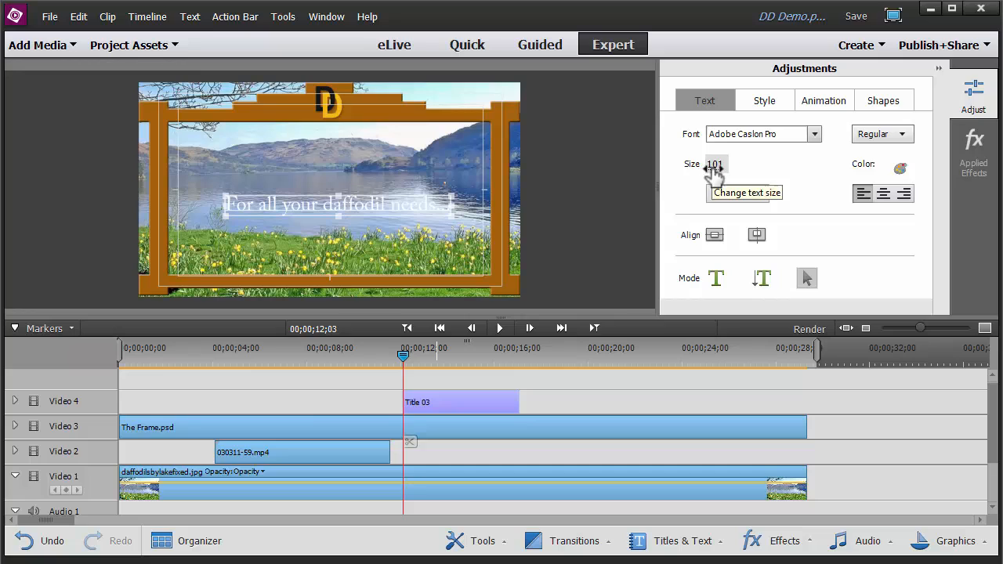
{"action": "left_click_drag", "start_coordinate": [714, 167], "coordinate": [693, 171]}
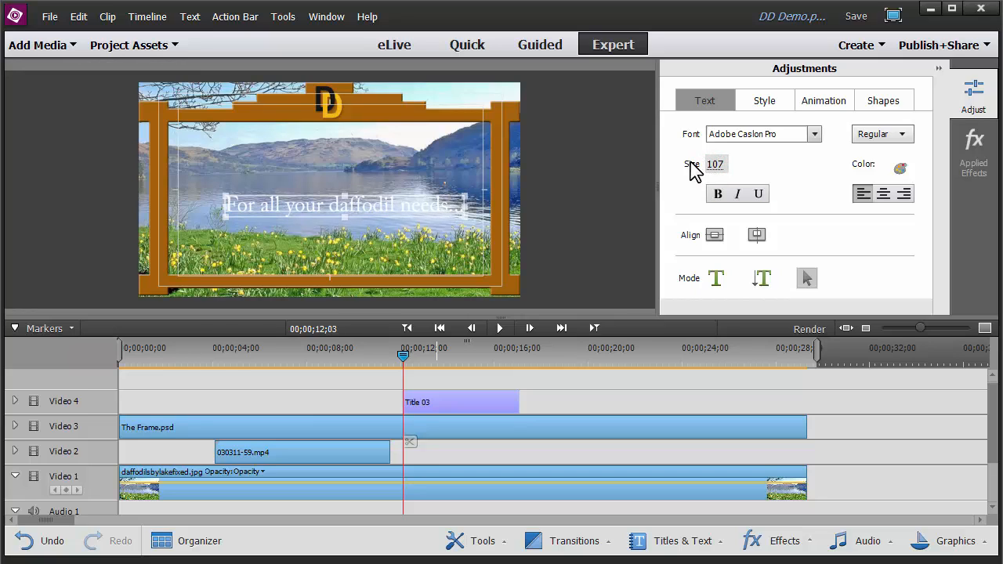
{"action": "left_click_drag", "start_coordinate": [387, 207], "coordinate": [377, 205]}
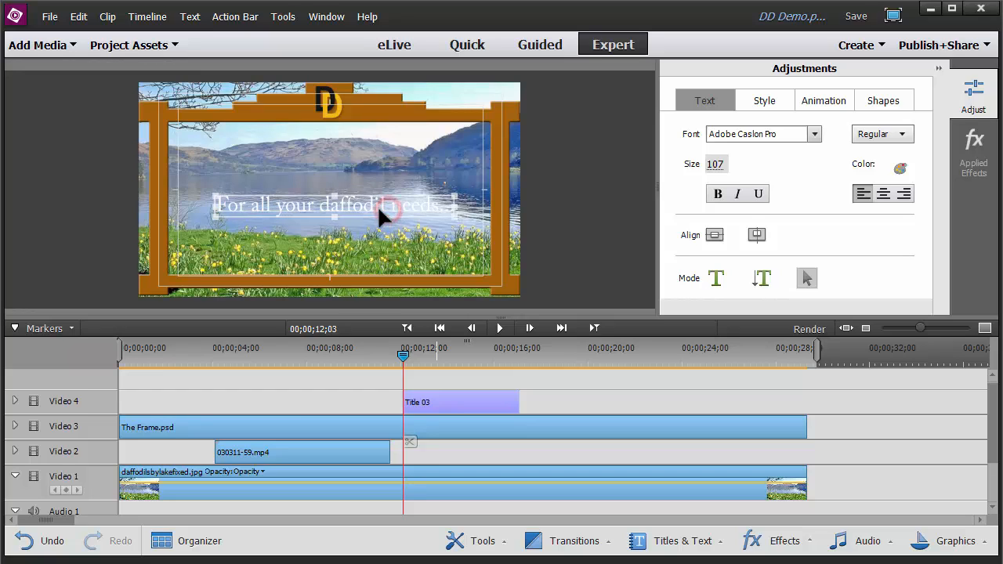
Select all the title text and set its font to Arial in Bold
{"action": "double_click", "coordinate": [230, 204]}
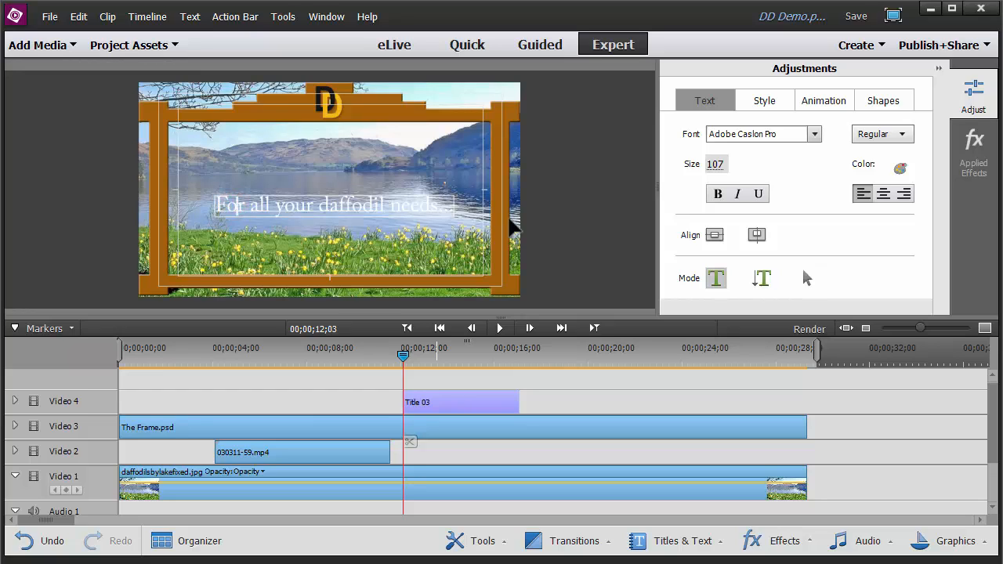
{"action": "left_click_drag", "start_coordinate": [222, 207], "coordinate": [453, 205]}
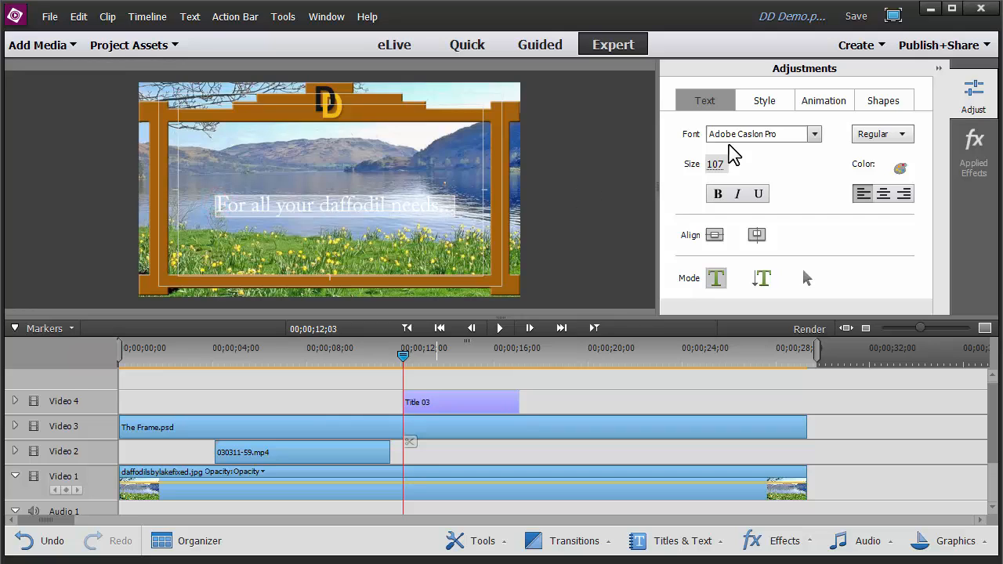
{"action": "left_click", "coordinate": [815, 135]}
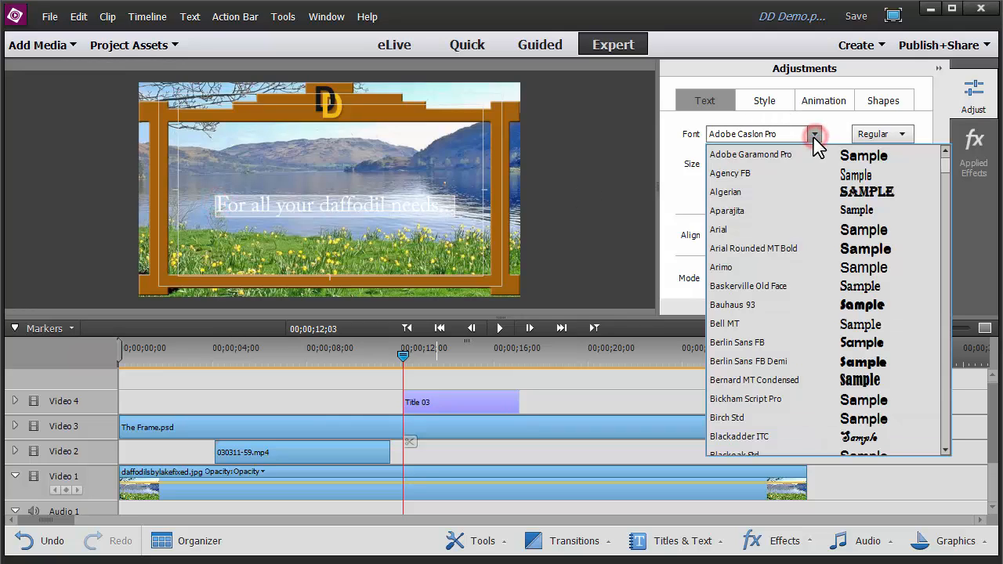
{"action": "left_click", "coordinate": [727, 230]}
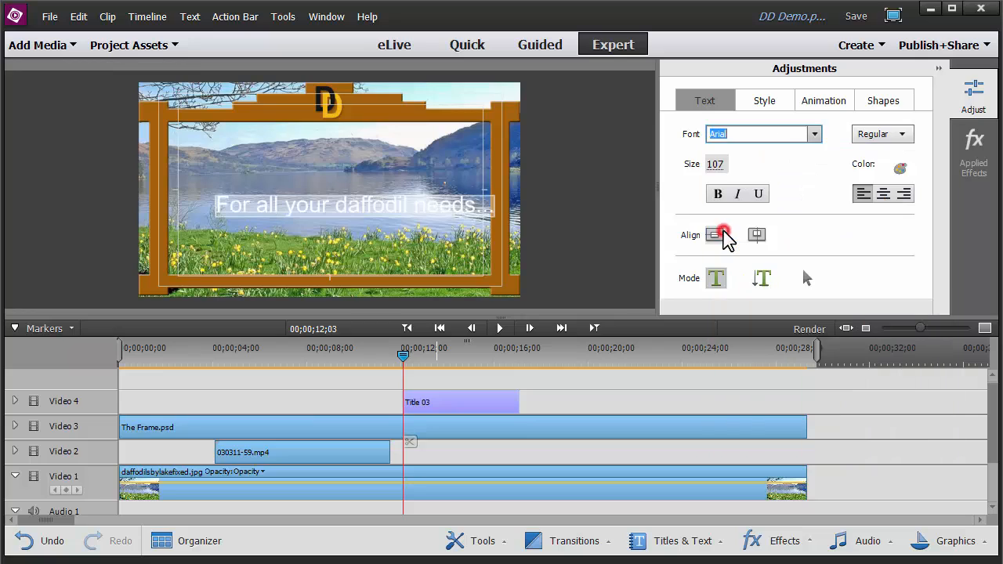
{"action": "left_click", "coordinate": [716, 196]}
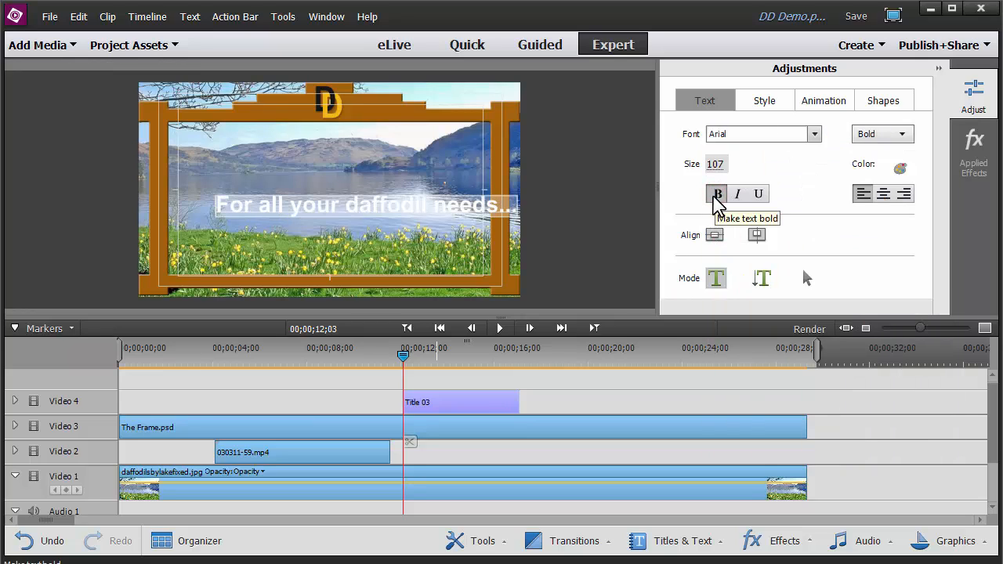
{"action": "left_click", "coordinate": [807, 278]}
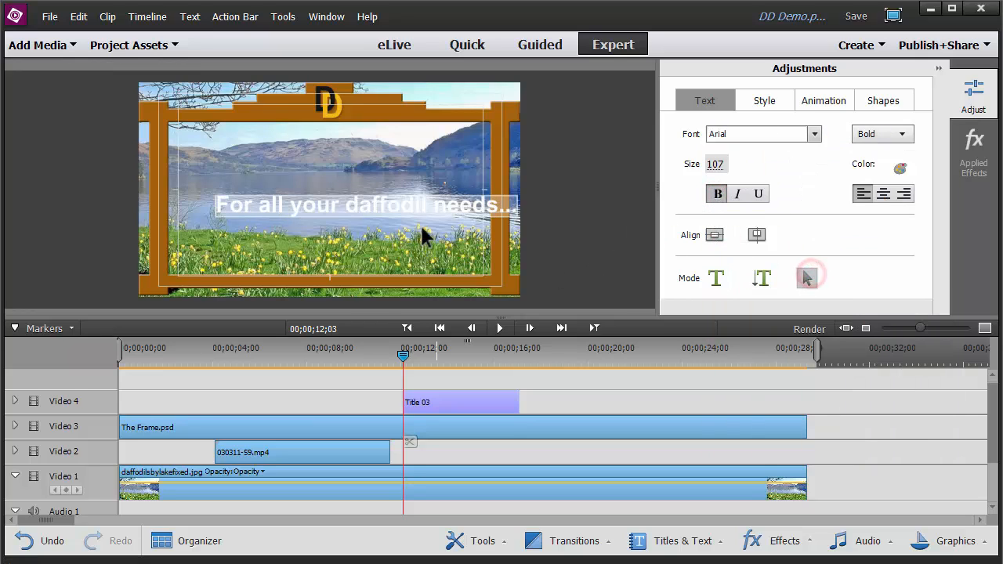
Reposition the title within the frame and set its size to 100
{"action": "left_click_drag", "start_coordinate": [420, 206], "coordinate": [385, 214]}
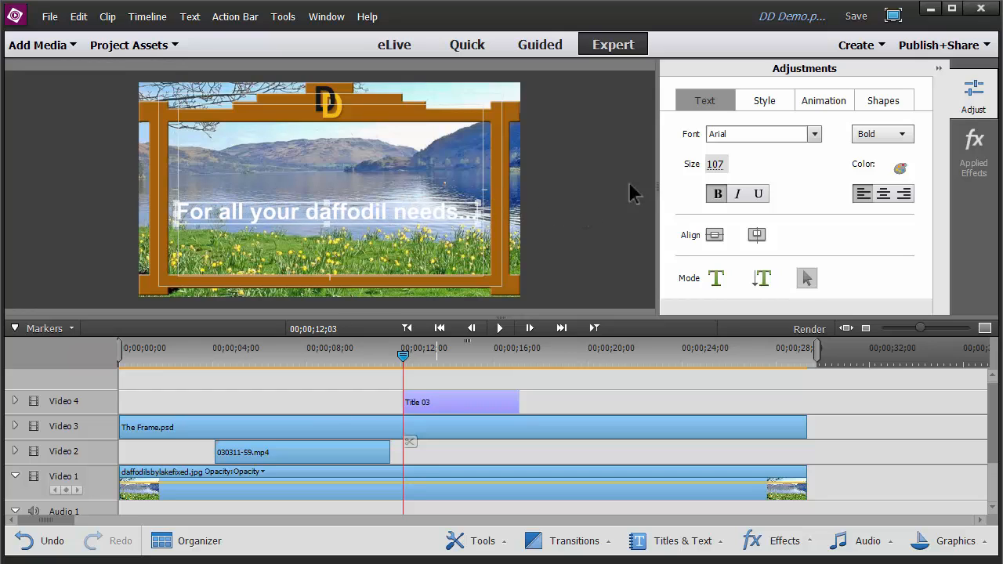
{"action": "left_click_drag", "start_coordinate": [717, 164], "coordinate": [706, 164]}
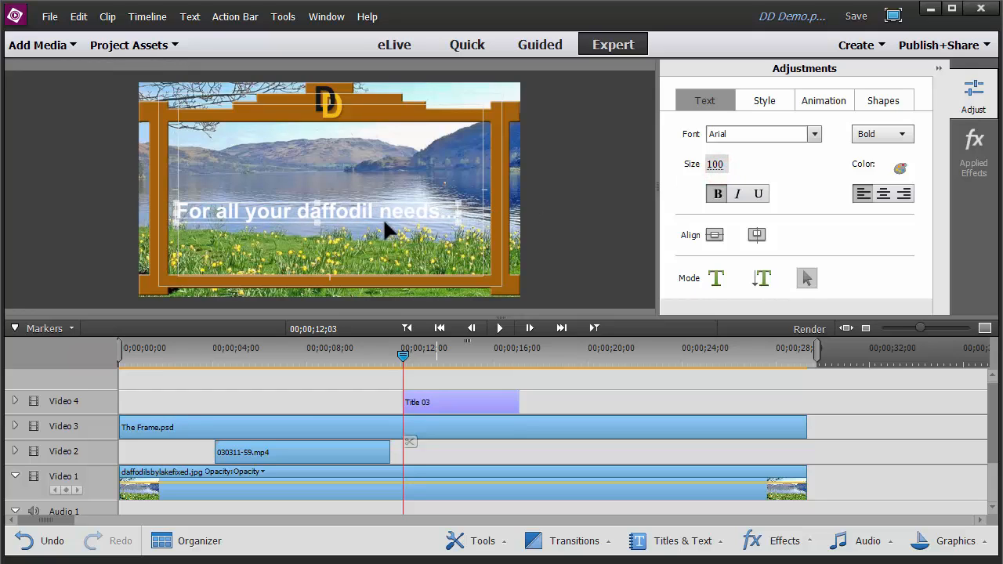
{"action": "left_click_drag", "start_coordinate": [367, 224], "coordinate": [383, 221]}
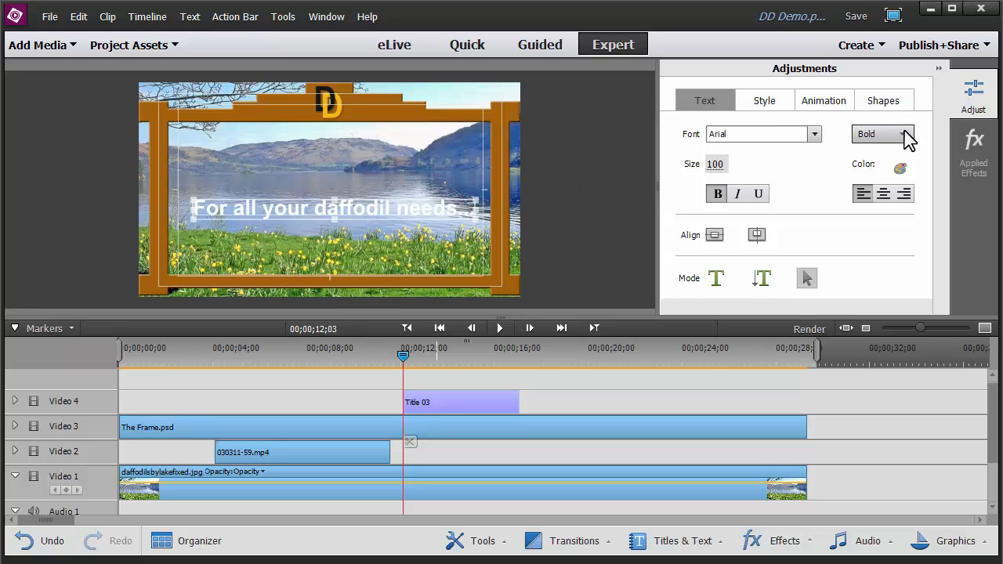
Change the title text colour to green, R 1, G 120, B 15
{"action": "left_click", "coordinate": [900, 166]}
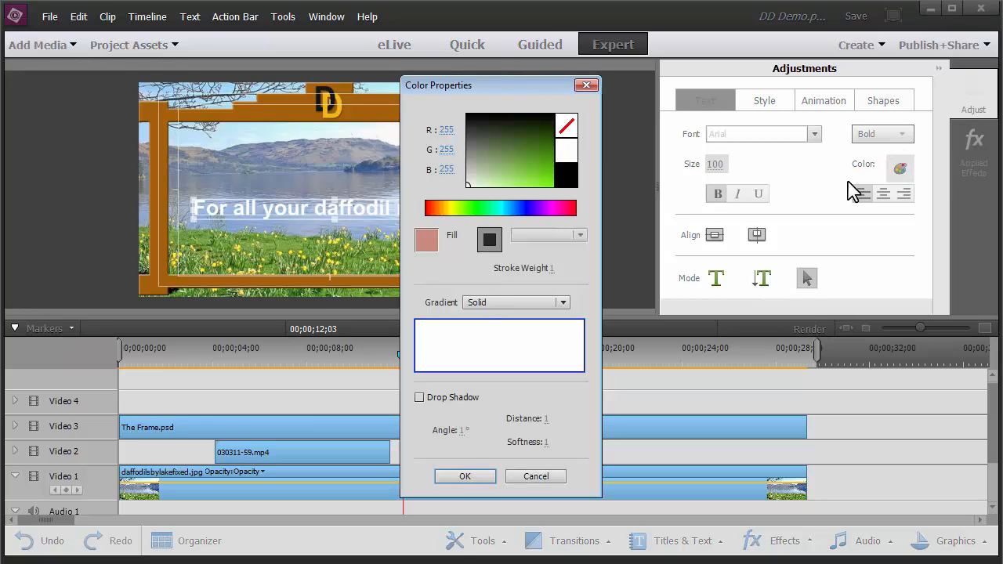
{"action": "left_click", "coordinate": [476, 208]}
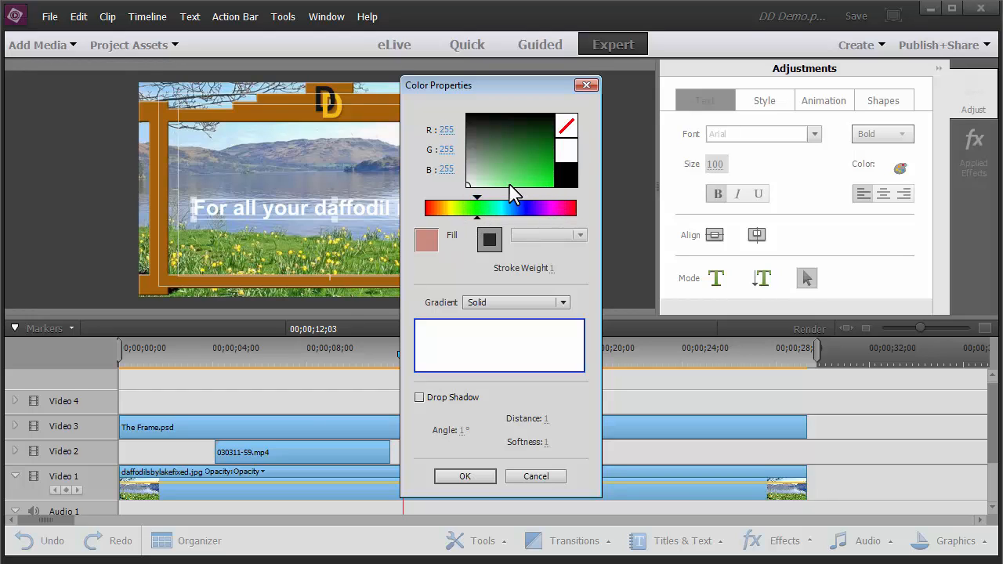
{"action": "mouse_move", "coordinate": [469, 188]}
{"action": "left_mouse_down"}
{"action": "mouse_move", "coordinate": [545, 188]}
{"action": "mouse_move", "coordinate": [559, 174]}
{"action": "mouse_move", "coordinate": [554, 151]}
{"action": "left_mouse_up"}
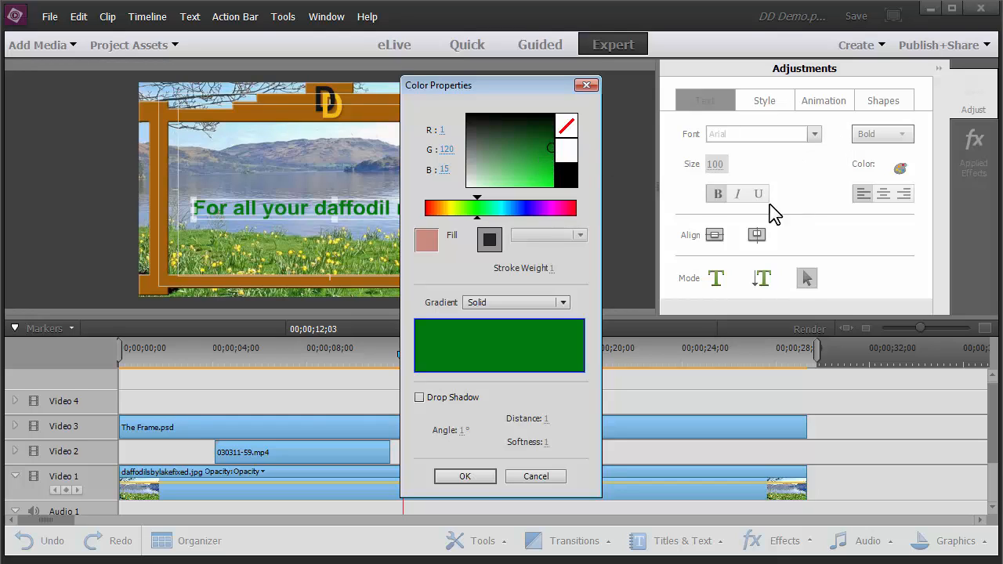
{"action": "left_click", "coordinate": [471, 477]}
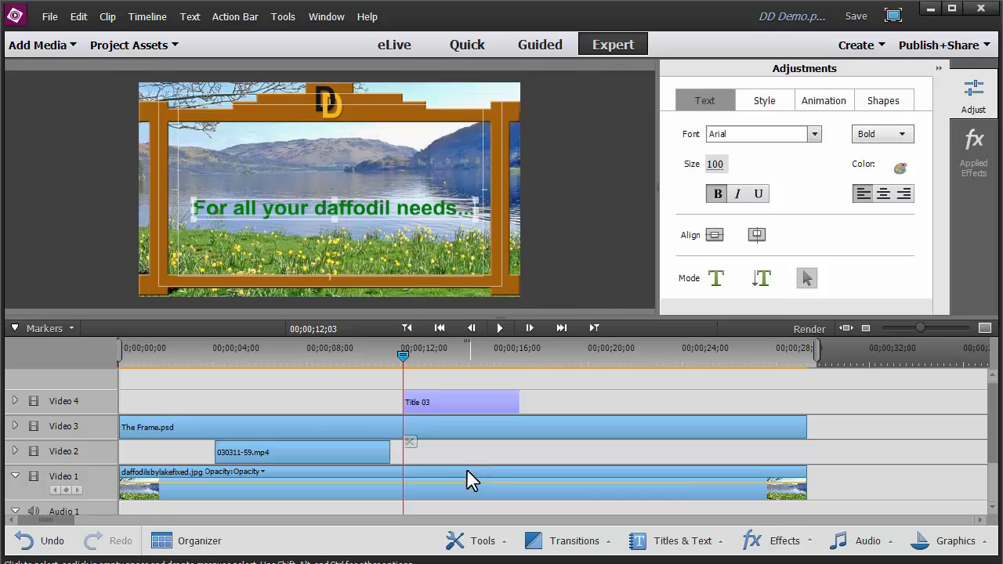
Save the project
{"action": "left_click", "coordinate": [52, 17]}
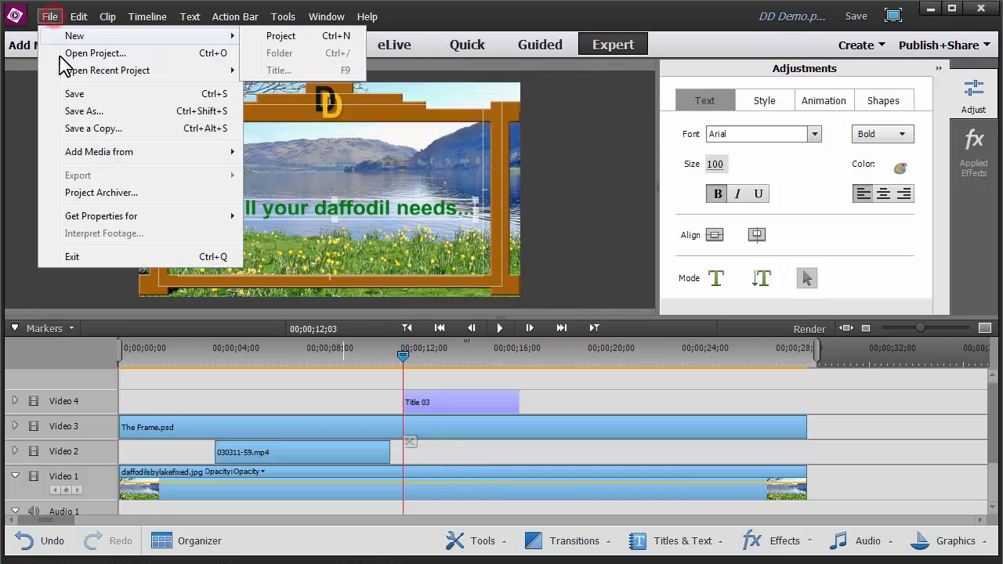
{"action": "left_click", "coordinate": [70, 96]}
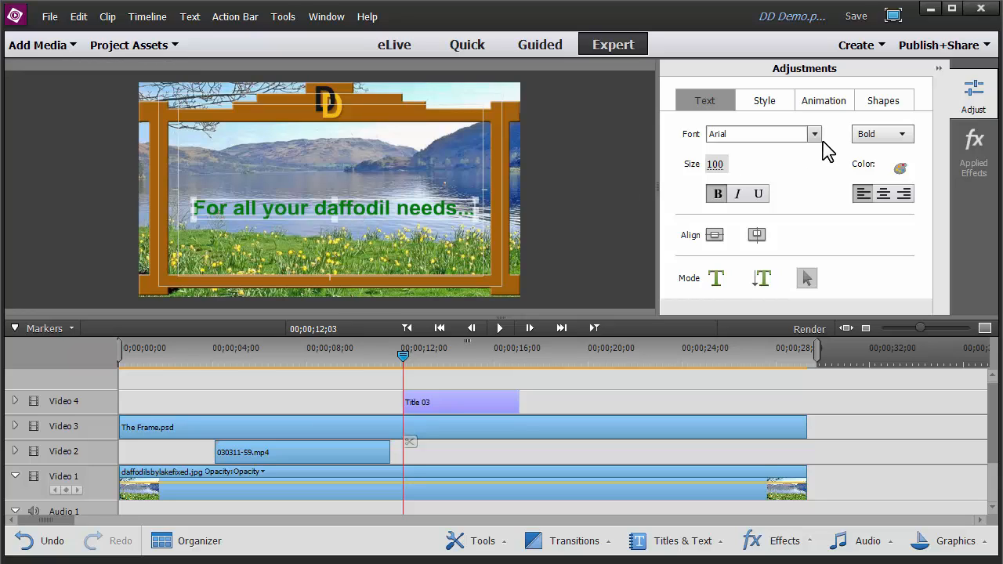
Apply the FadeInByCharacters animation to the title
{"action": "left_click", "coordinate": [829, 105]}
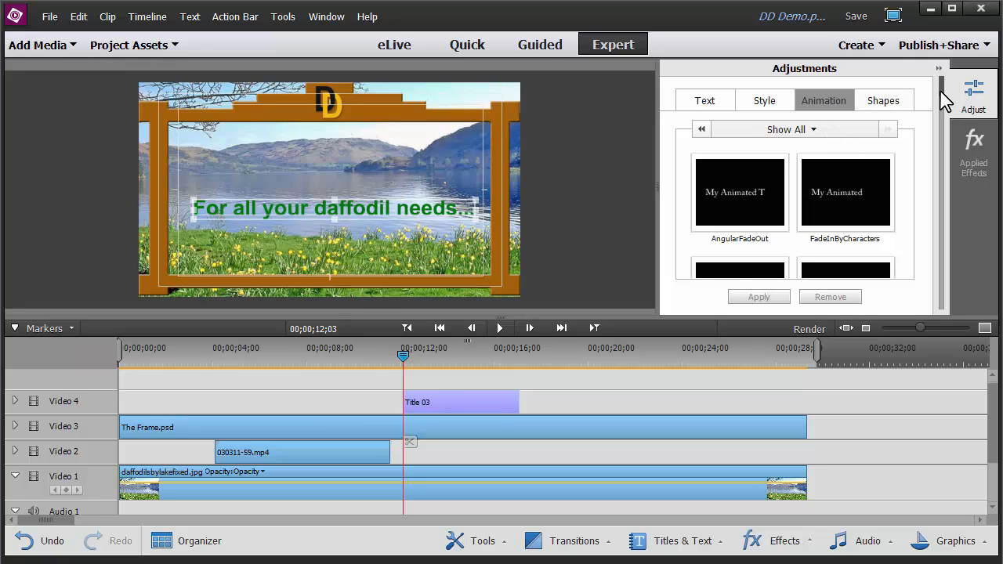
{"action": "mouse_move", "coordinate": [942, 89]}
{"action": "left_mouse_down"}
{"action": "mouse_move", "coordinate": [947, 306]}
{"action": "mouse_move", "coordinate": [956, 98]}
{"action": "left_mouse_up"}
{"action": "left_click", "coordinate": [848, 202]}
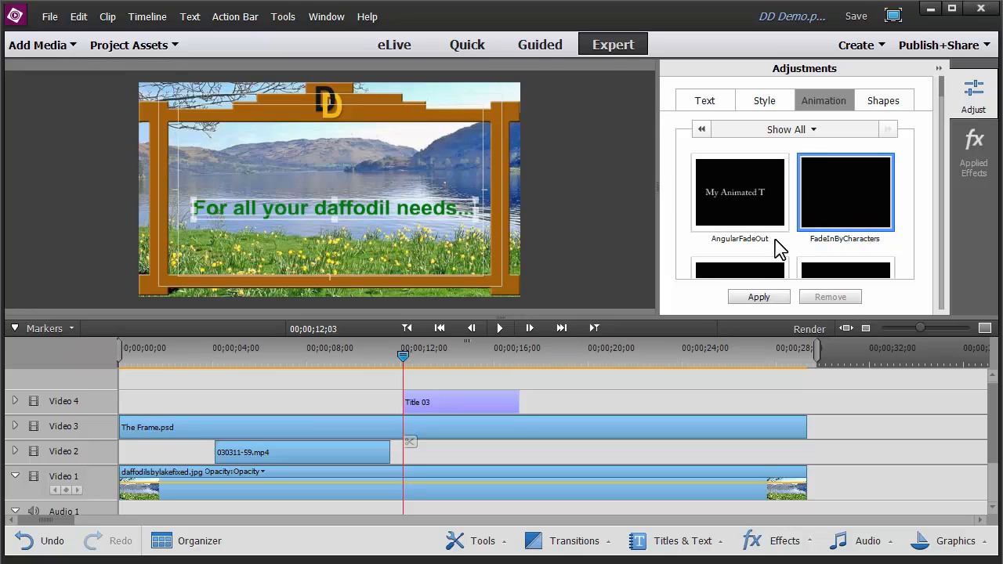
{"action": "left_click", "coordinate": [751, 296]}
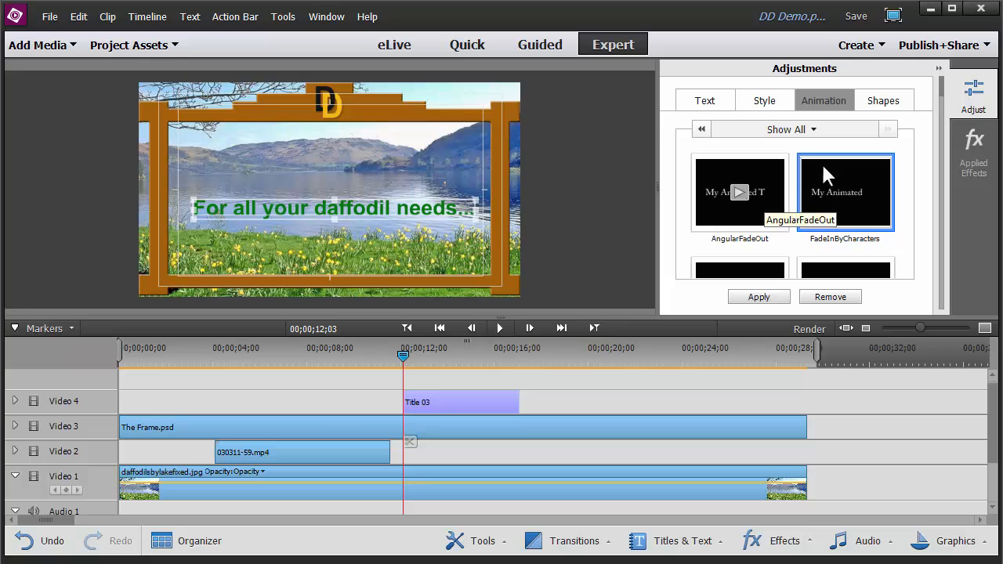
Play back the title section of the timeline to preview the title animation
{"action": "left_click", "coordinate": [939, 68]}
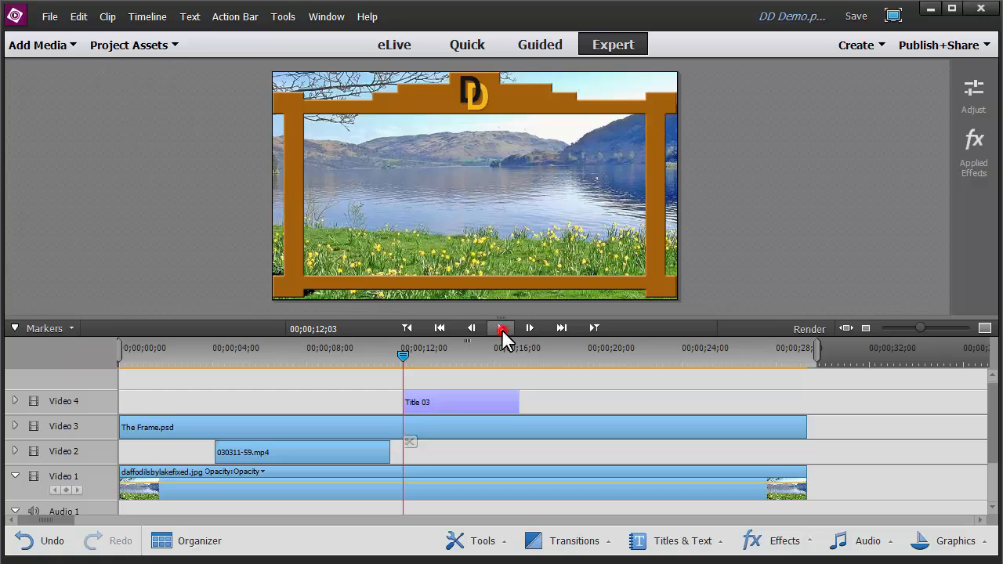
{"action": "left_click", "coordinate": [498, 359]}
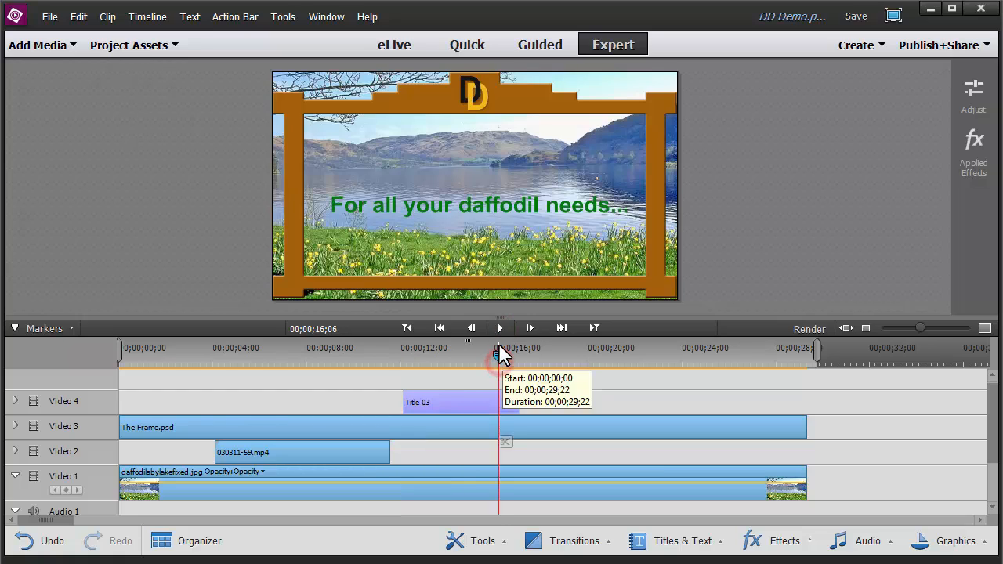
{"action": "left_click_drag", "start_coordinate": [492, 362], "coordinate": [404, 361]}
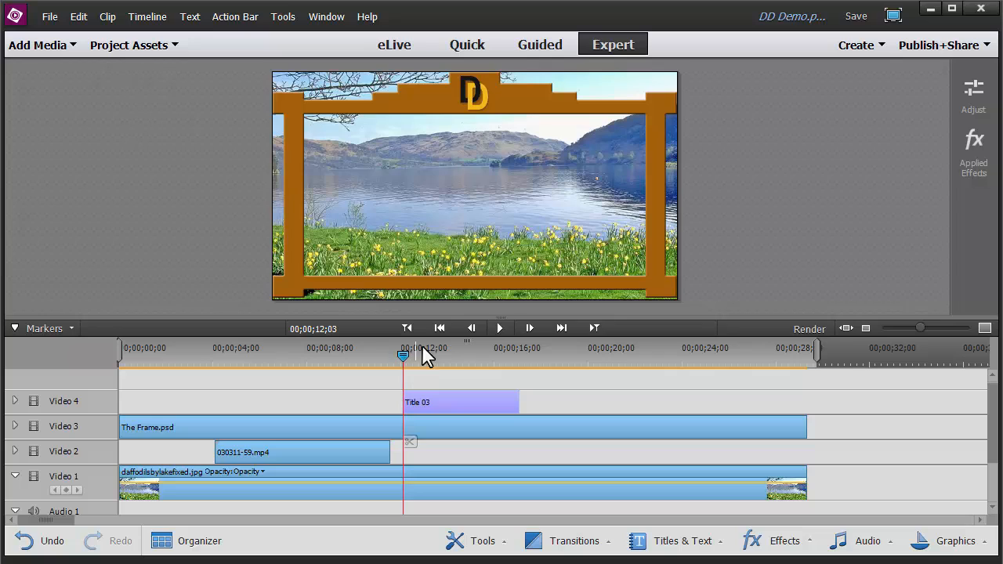
{"action": "left_click", "coordinate": [498, 328]}
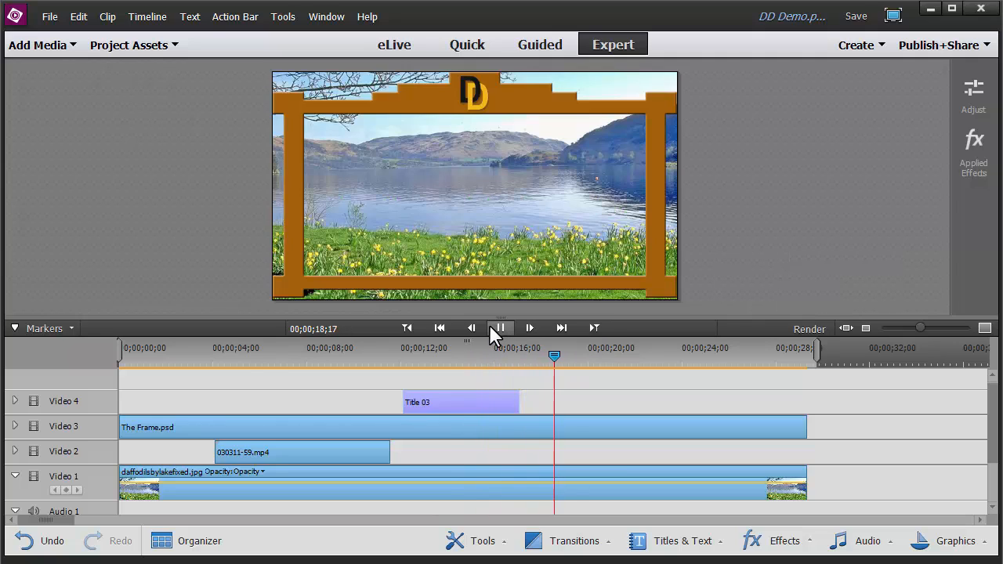
{"action": "left_click", "coordinate": [493, 325]}
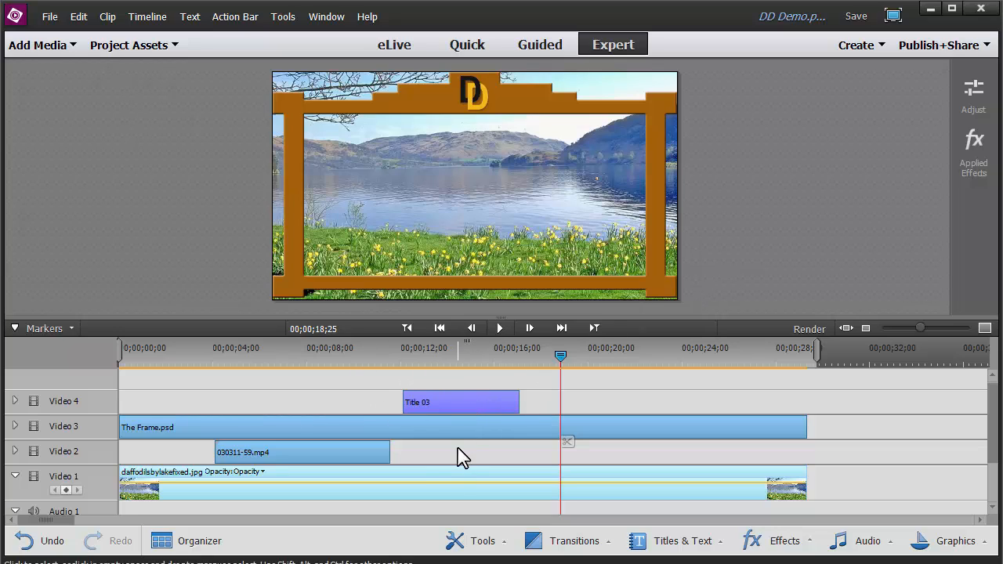
Move the Title 03 clip from the Video 4 track down to the Video 2 track and preview it
{"action": "left_click_drag", "start_coordinate": [472, 397], "coordinate": [560, 458]}
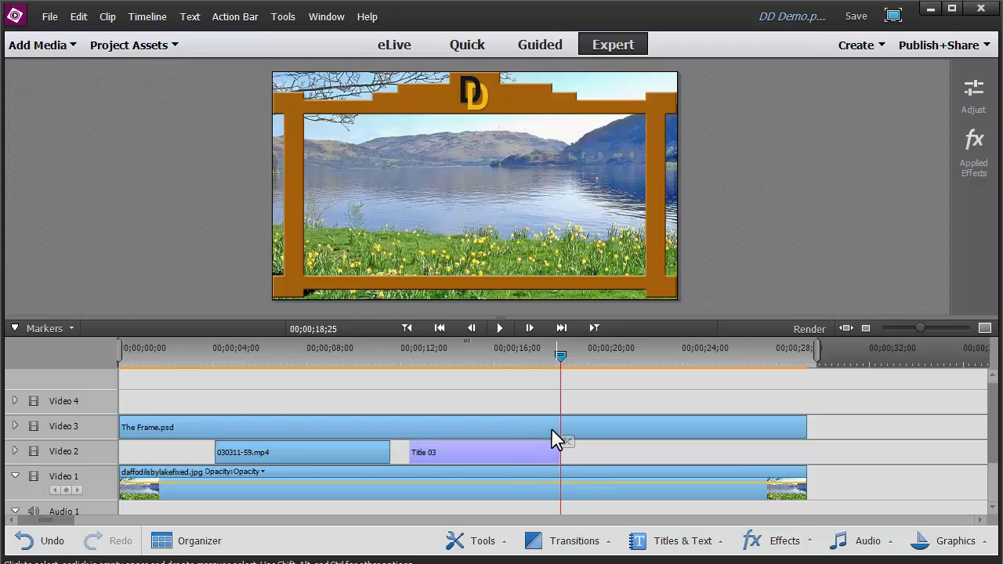
{"action": "left_click_drag", "start_coordinate": [560, 361], "coordinate": [414, 372]}
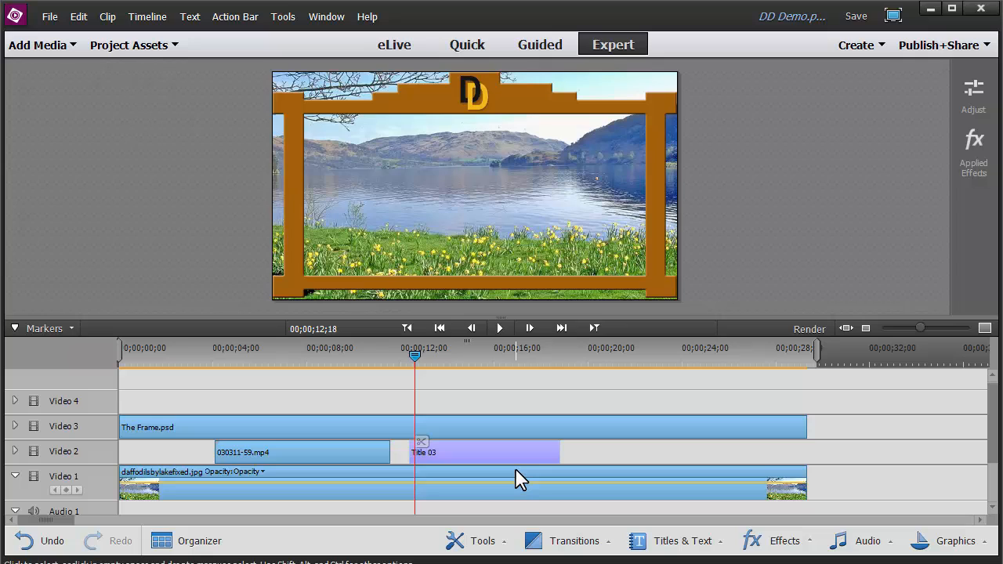
{"action": "key", "text": "space"}
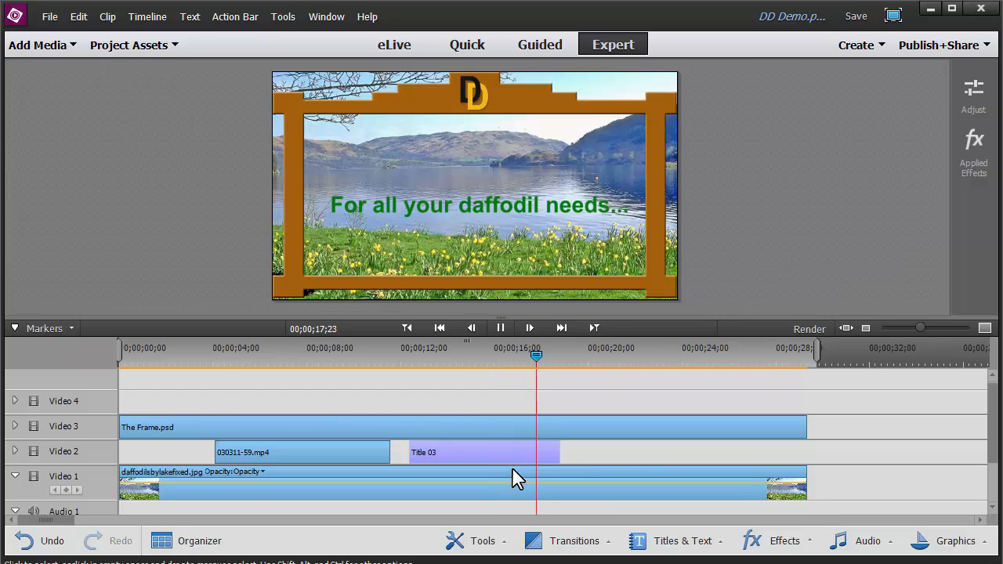
{"action": "left_click", "coordinate": [511, 478]}
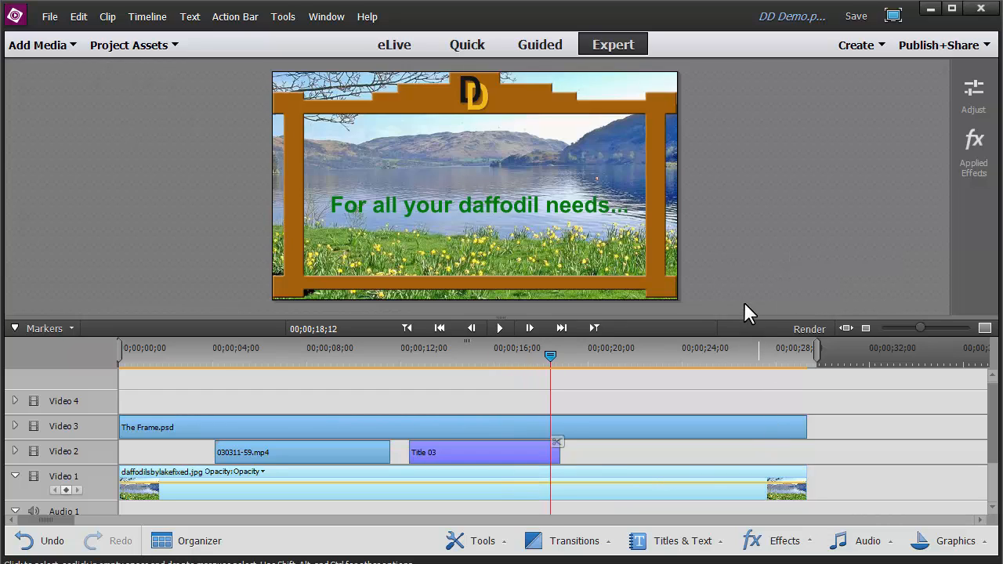
Lengthen the Title 03 clip by trimming its end out to about 00;00;19;10
{"action": "left_click_drag", "start_coordinate": [551, 357], "coordinate": [573, 358]}
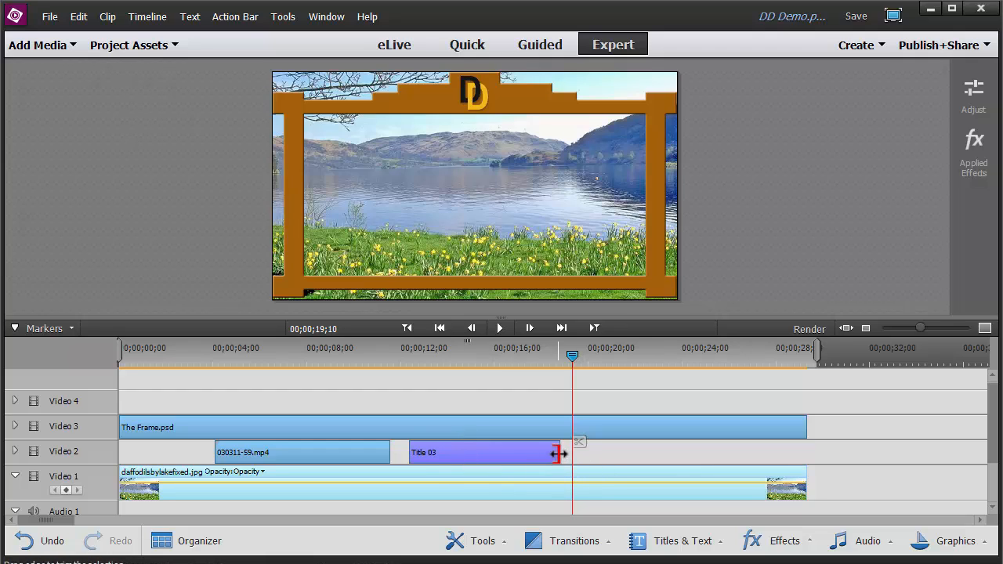
{"action": "left_click_drag", "start_coordinate": [559, 453], "coordinate": [570, 454]}
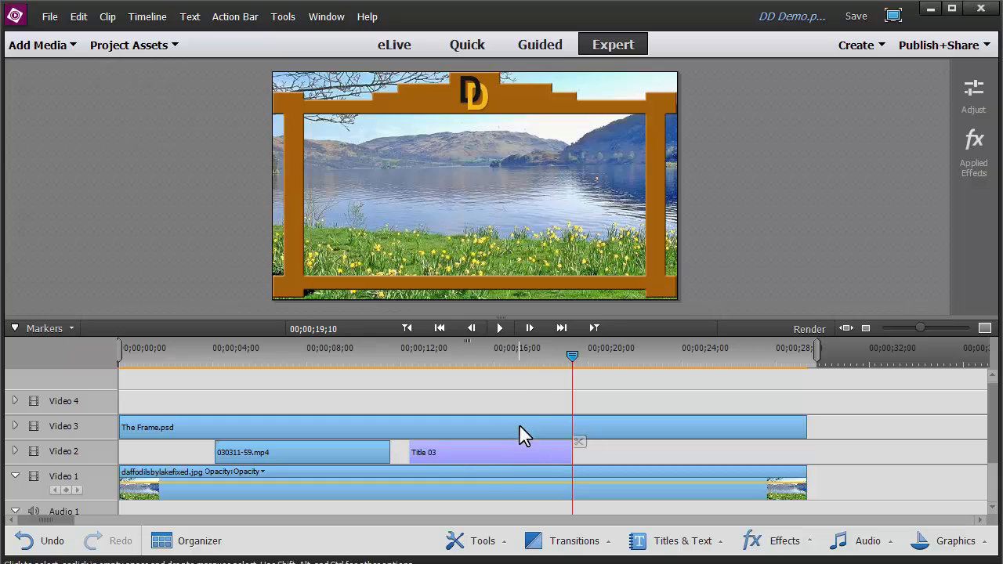
{"action": "left_click_drag", "start_coordinate": [573, 357], "coordinate": [582, 362]}
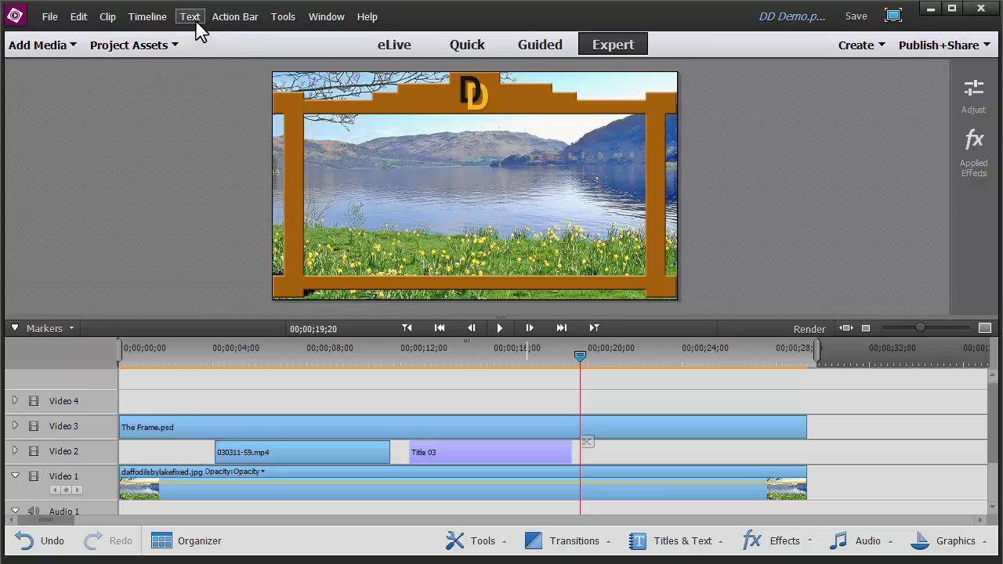
Create a new title item from the project assets at about 00;00;19;20 on the Video 4 track
{"action": "left_click", "coordinate": [173, 47]}
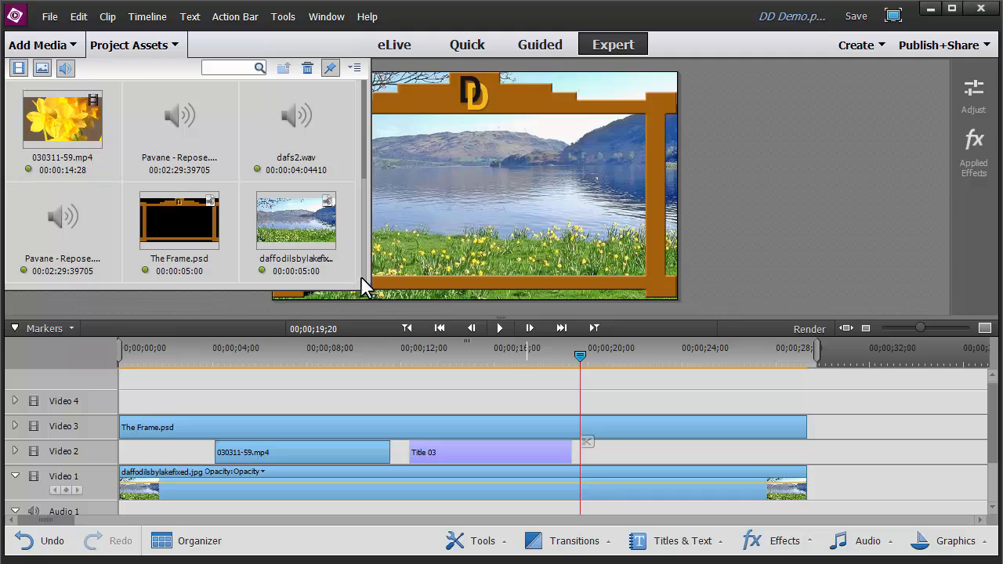
{"action": "left_click_drag", "start_coordinate": [361, 292], "coordinate": [361, 394]}
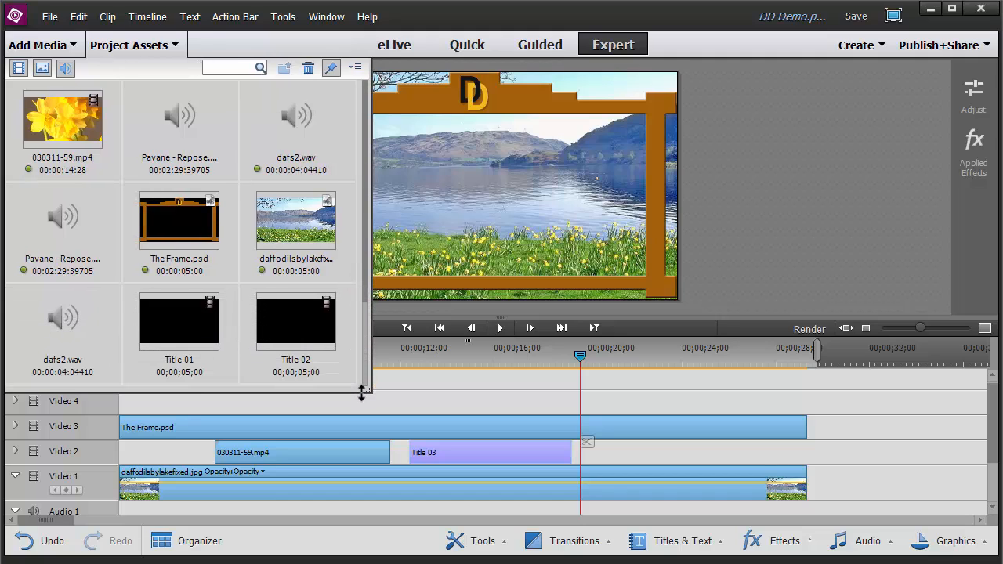
{"action": "right_click", "coordinate": [334, 369]}
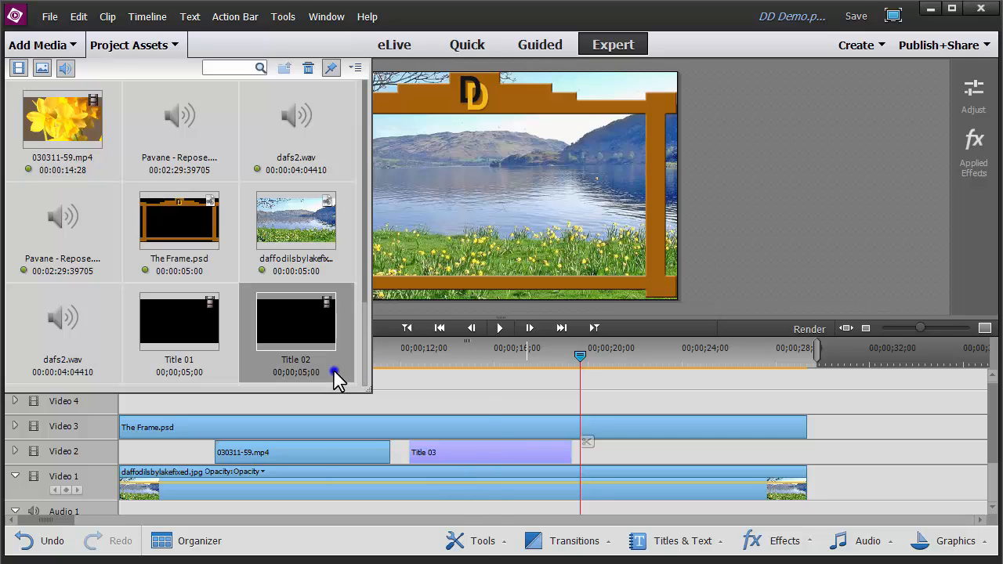
{"action": "left_click", "coordinate": [231, 392]}
{"action": "left_click_drag", "start_coordinate": [230, 392], "coordinate": [236, 436]}
{"action": "right_click", "coordinate": [221, 411]}
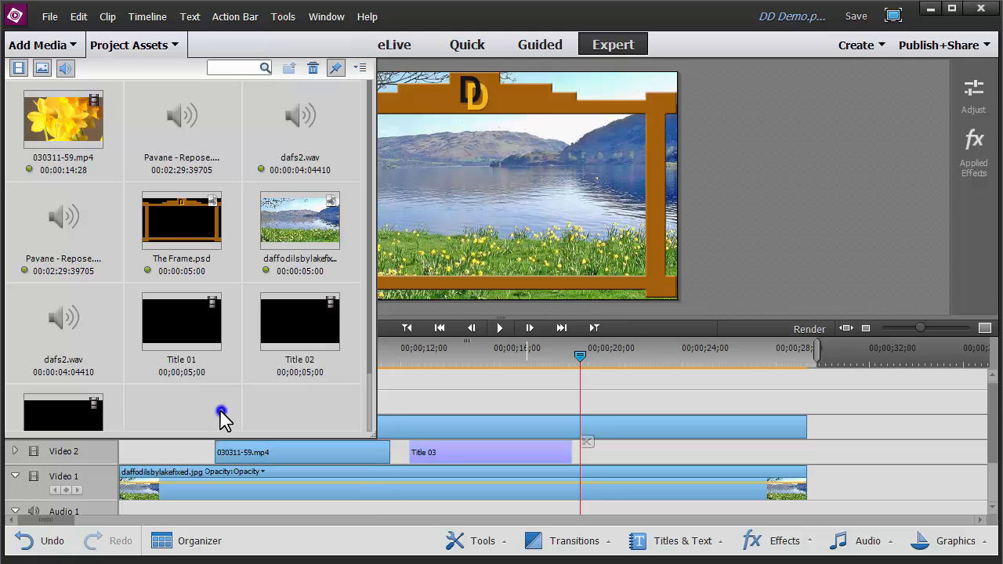
{"action": "mouse_move", "coordinate": [269, 533]}
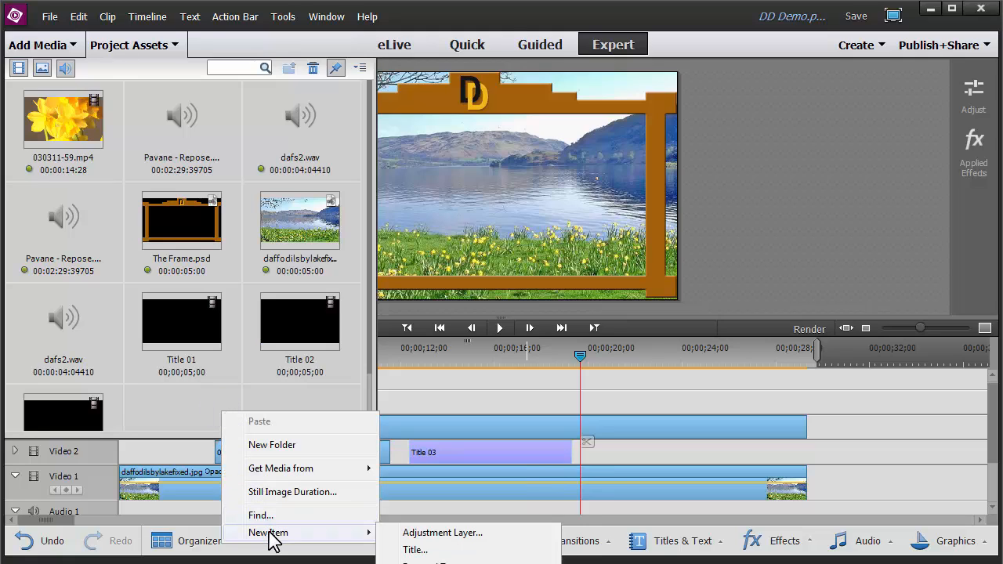
{"action": "left_click", "coordinate": [430, 550]}
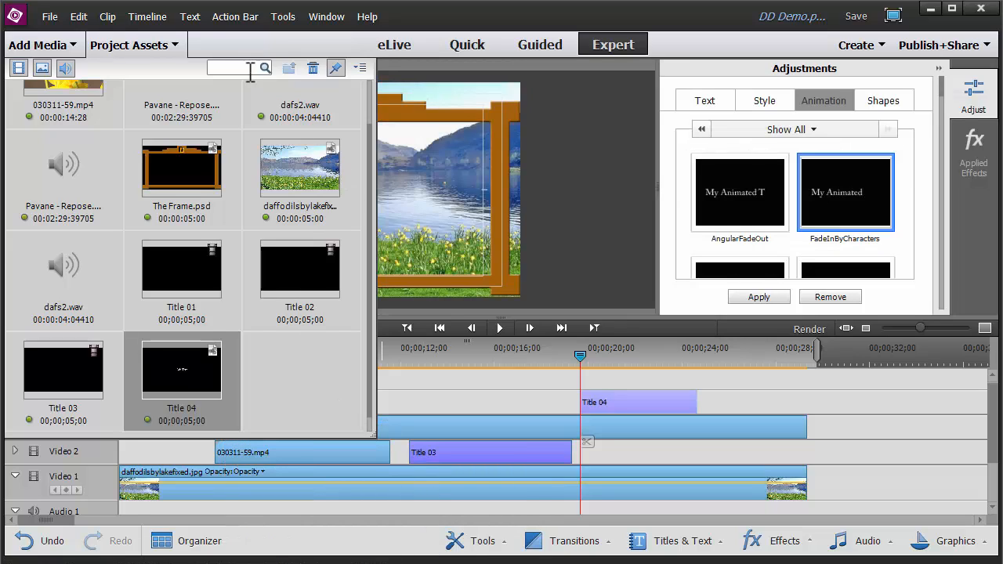
{"action": "left_click", "coordinate": [175, 44]}
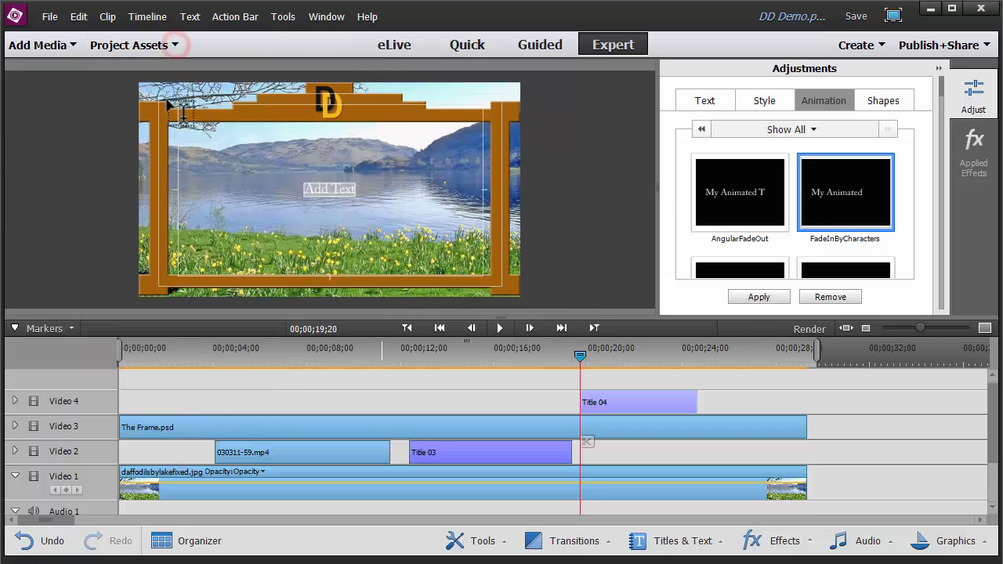
{"action": "double_click", "coordinate": [307, 188]}
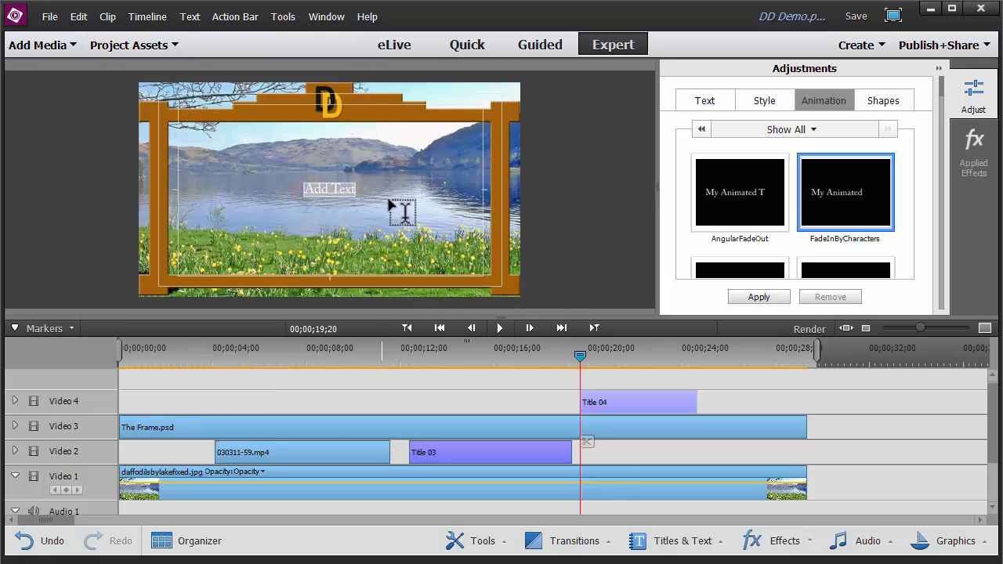
{"action": "type", "text": "W"}
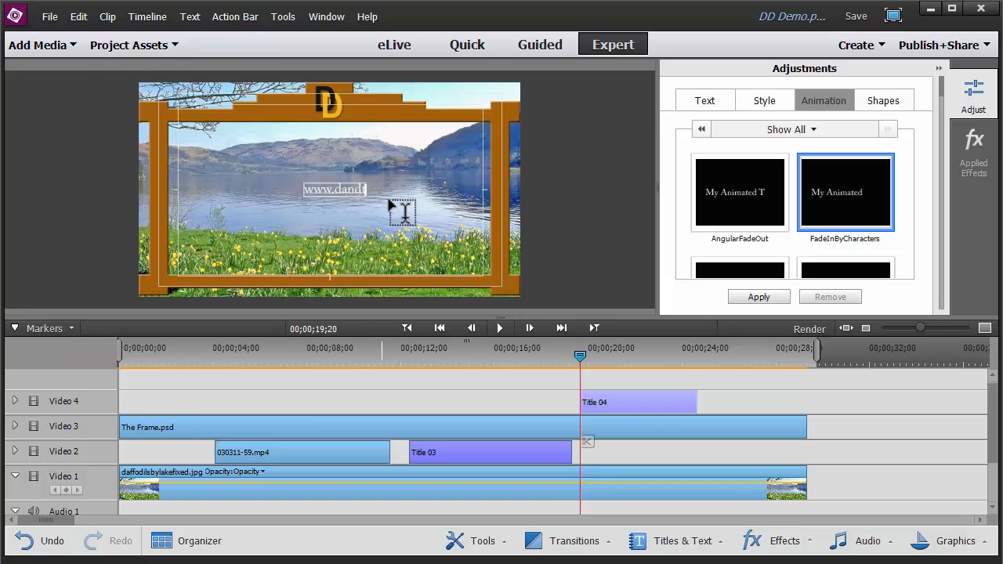
{"action": "key", "text": "BackSpace"}
{"action": "type", "text": ".com"}
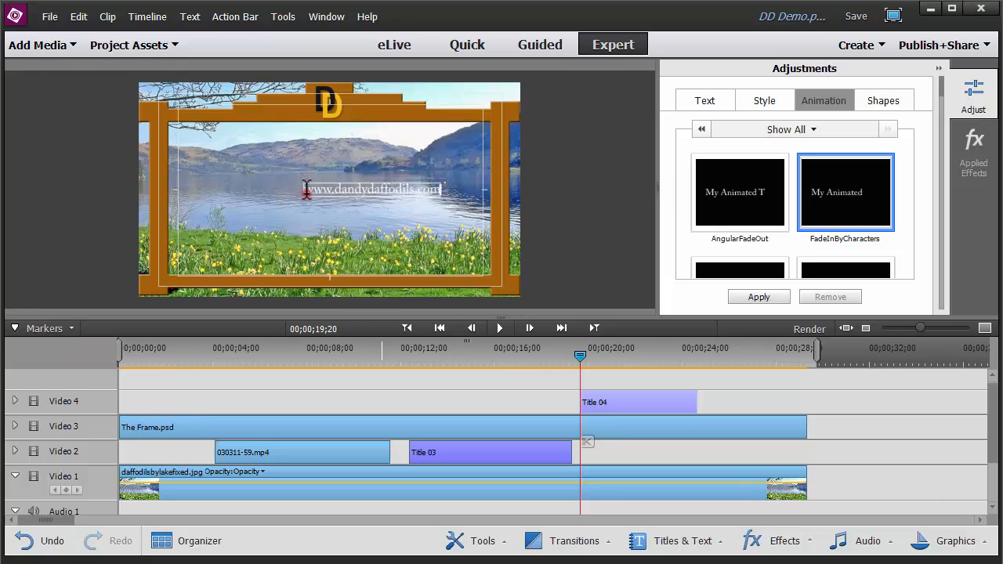
{"action": "left_click_drag", "start_coordinate": [305, 188], "coordinate": [449, 185]}
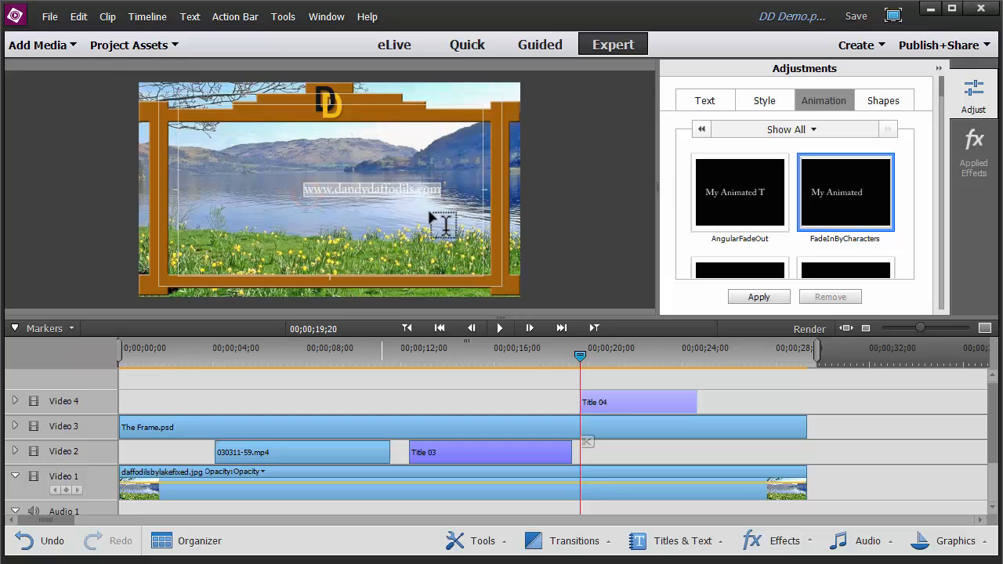
Set the web address text font to Arial and its size to 101
{"action": "left_click", "coordinate": [708, 104]}
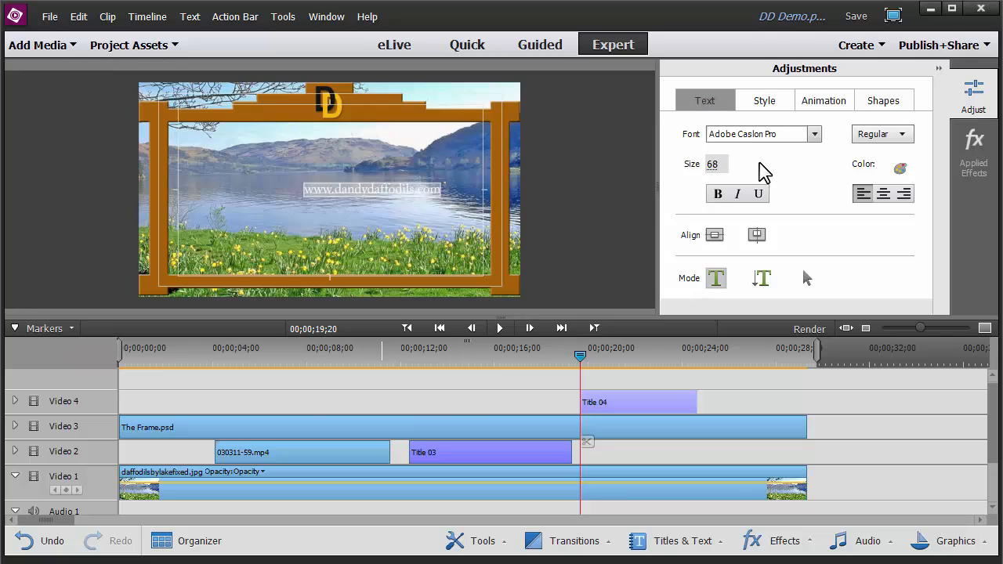
{"action": "left_click", "coordinate": [816, 135]}
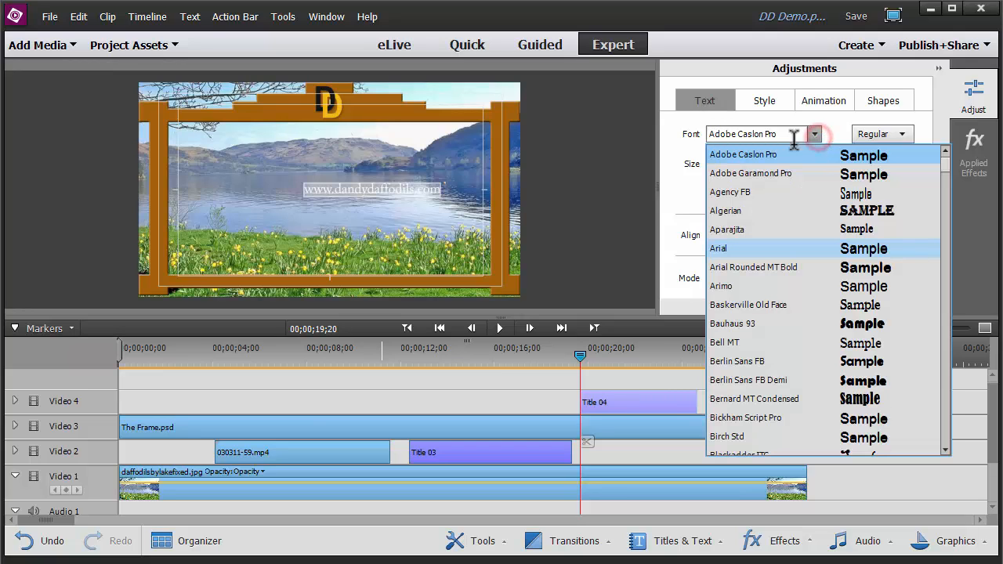
{"action": "left_click", "coordinate": [741, 249]}
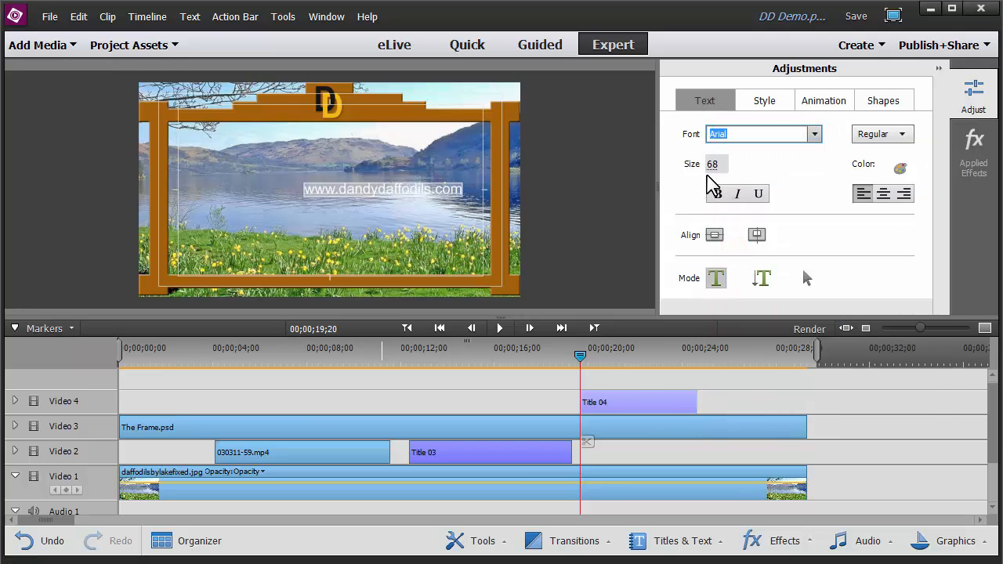
{"action": "left_click_drag", "start_coordinate": [709, 166], "coordinate": [742, 162]}
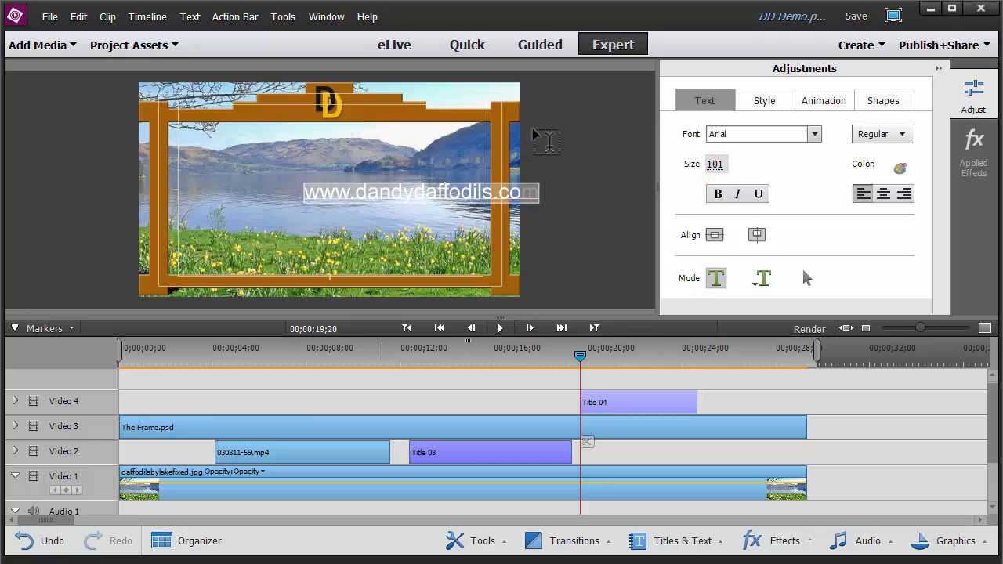
Move the web address text lower in the frame and make it bold
{"action": "left_click", "coordinate": [805, 277]}
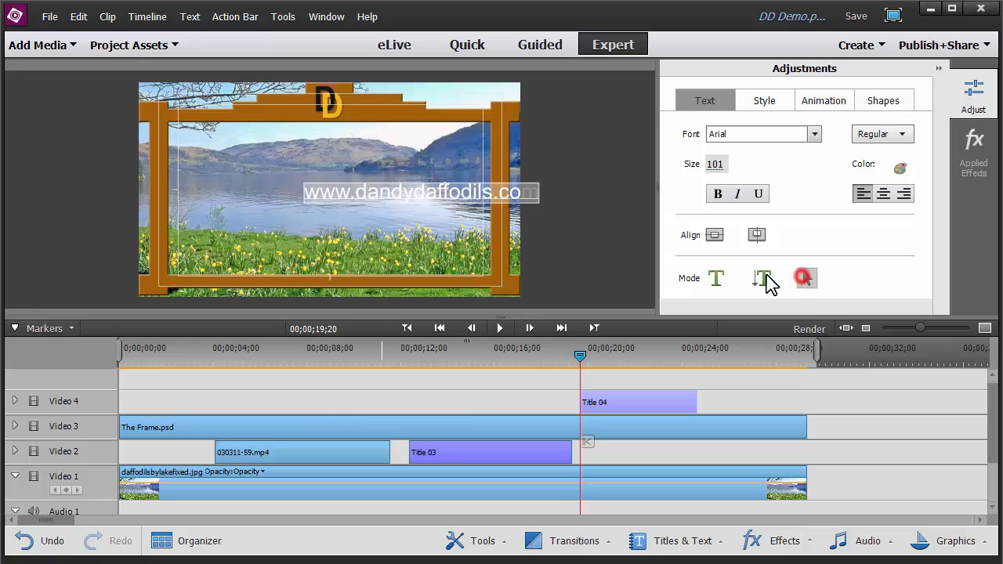
{"action": "left_click_drag", "start_coordinate": [458, 190], "coordinate": [366, 204]}
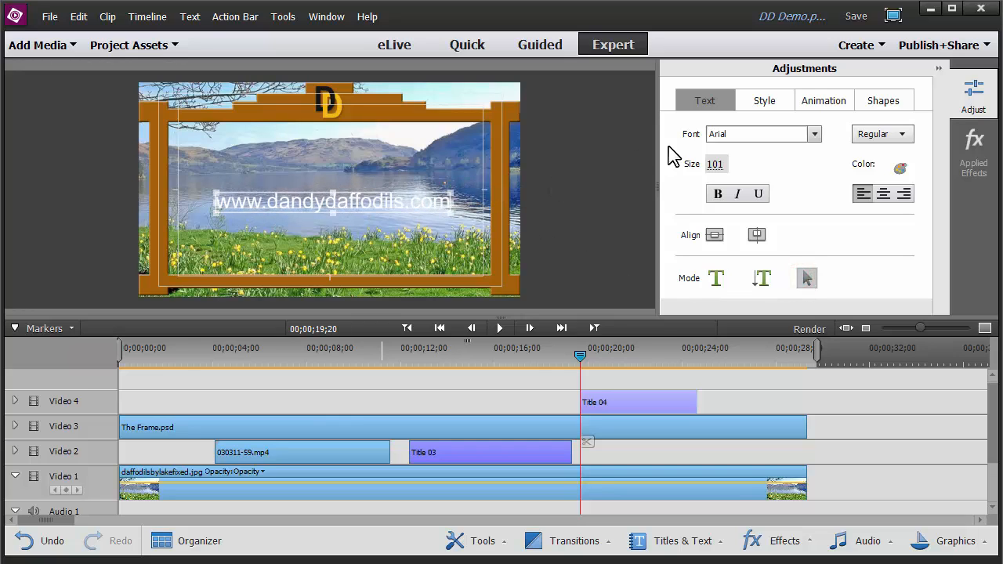
{"action": "left_click", "coordinate": [718, 195]}
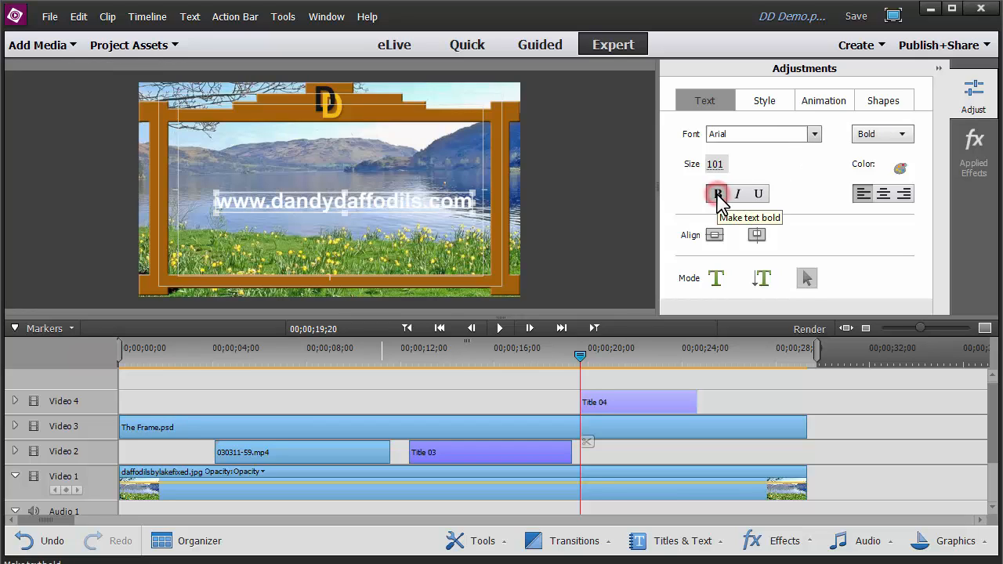
{"action": "left_click_drag", "start_coordinate": [368, 200], "coordinate": [357, 199]}
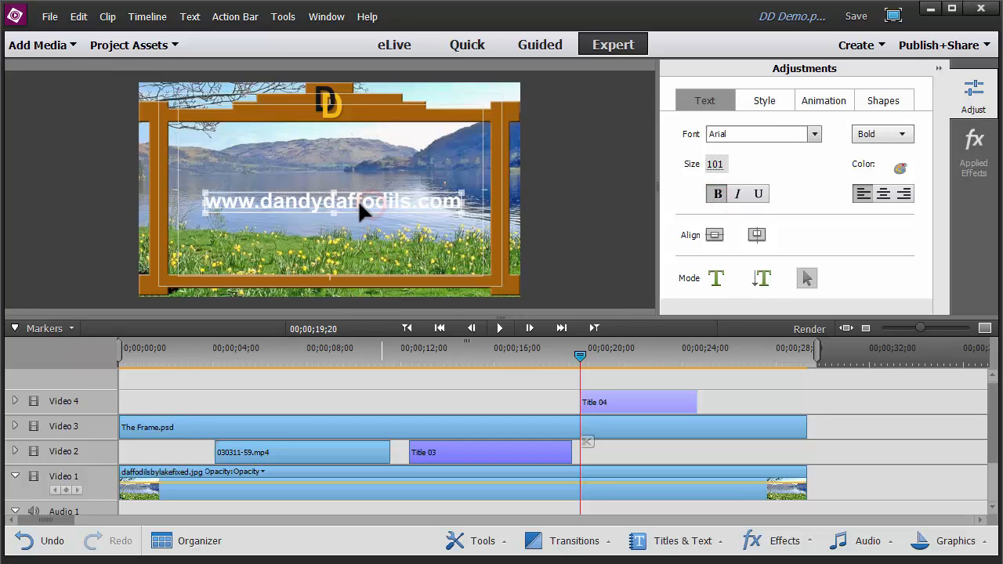
Colour the web address text green, R 0, G 120, B 18
{"action": "left_click", "coordinate": [896, 169]}
{"action": "left_click", "coordinate": [478, 209]}
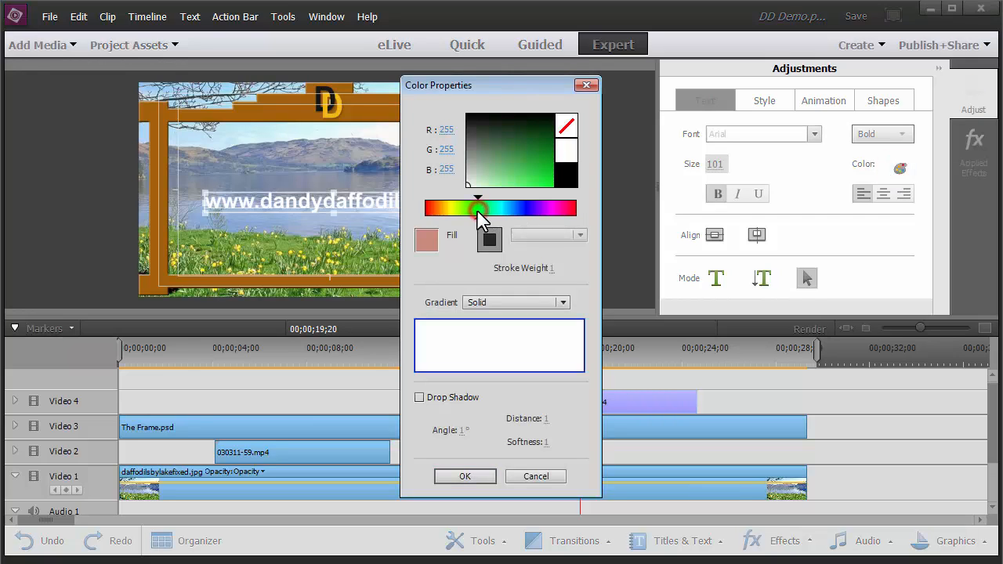
{"action": "mouse_move", "coordinate": [525, 179]}
{"action": "left_mouse_down"}
{"action": "mouse_move", "coordinate": [560, 162]}
{"action": "mouse_move", "coordinate": [557, 148]}
{"action": "left_mouse_up"}
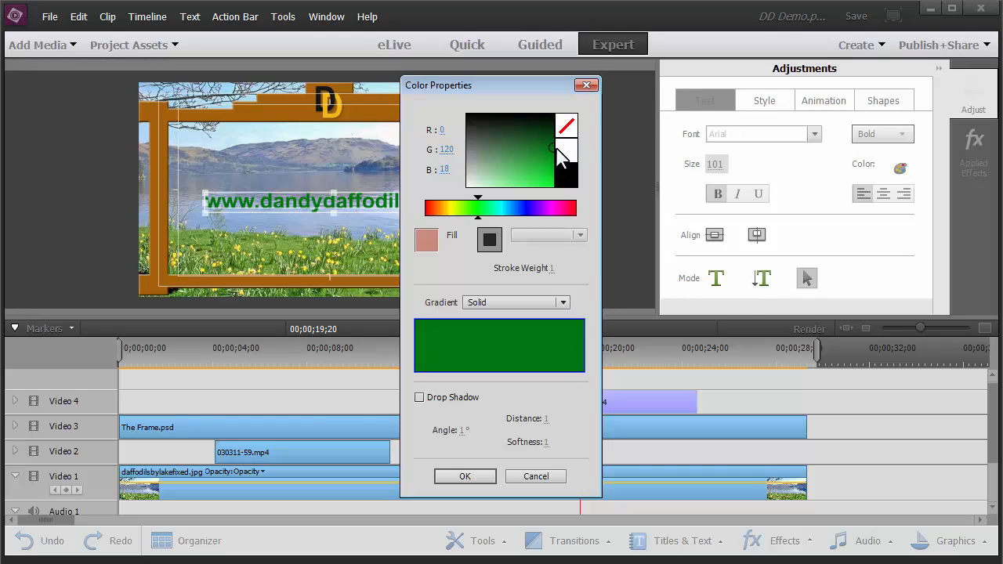
{"action": "left_click_drag", "start_coordinate": [557, 149], "coordinate": [557, 148]}
{"action": "left_click", "coordinate": [467, 477]}
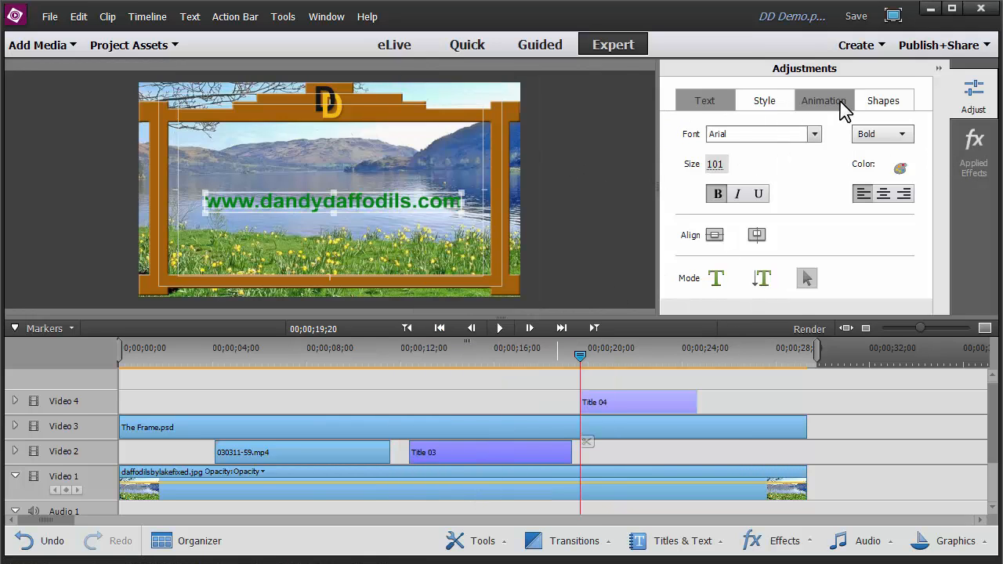
Apply the FadeInByCharacters animation to the web address text
{"action": "left_click", "coordinate": [841, 106]}
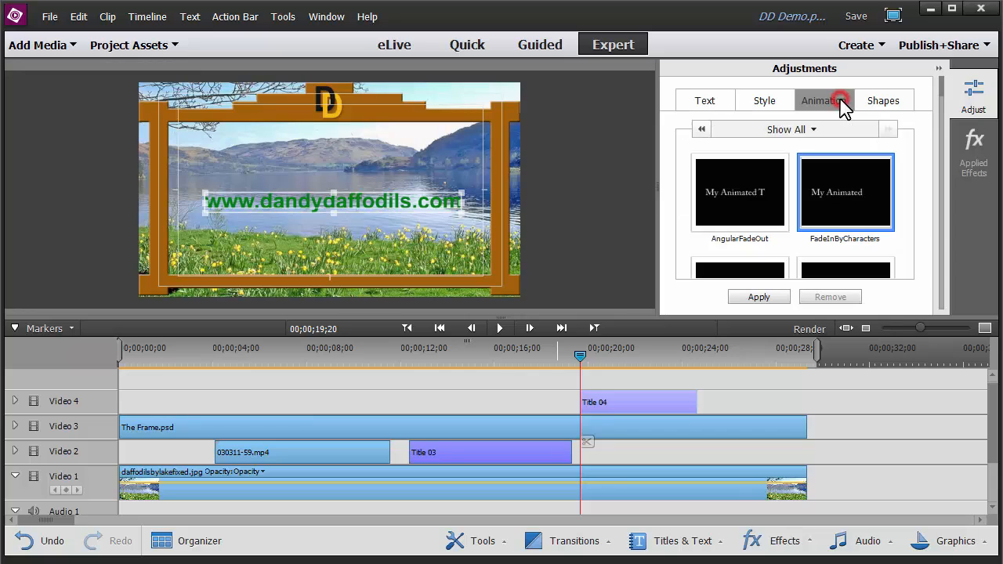
{"action": "left_click", "coordinate": [842, 195]}
{"action": "left_click", "coordinate": [755, 298]}
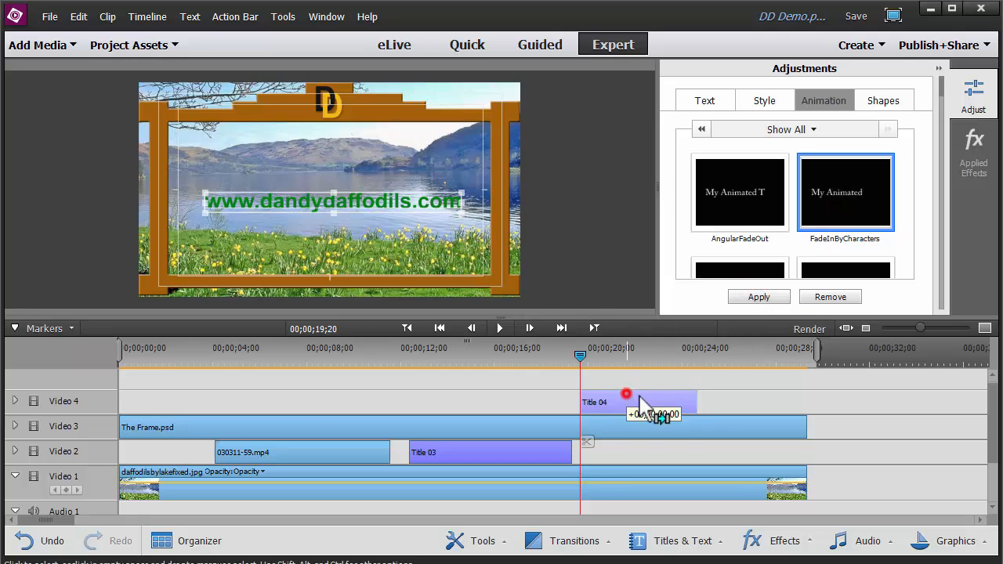
Move the Title 04 clip down to Video 2 right after Title 03 and lengthen its end to about 00;00;26;00
{"action": "left_click_drag", "start_coordinate": [627, 402], "coordinate": [637, 459]}
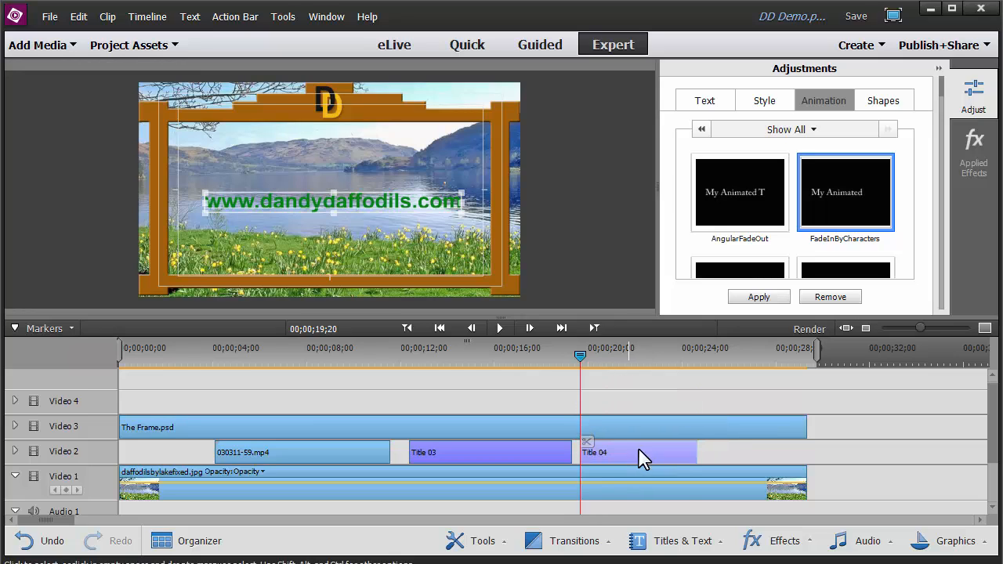
{"action": "left_click_drag", "start_coordinate": [697, 452], "coordinate": [748, 453]}
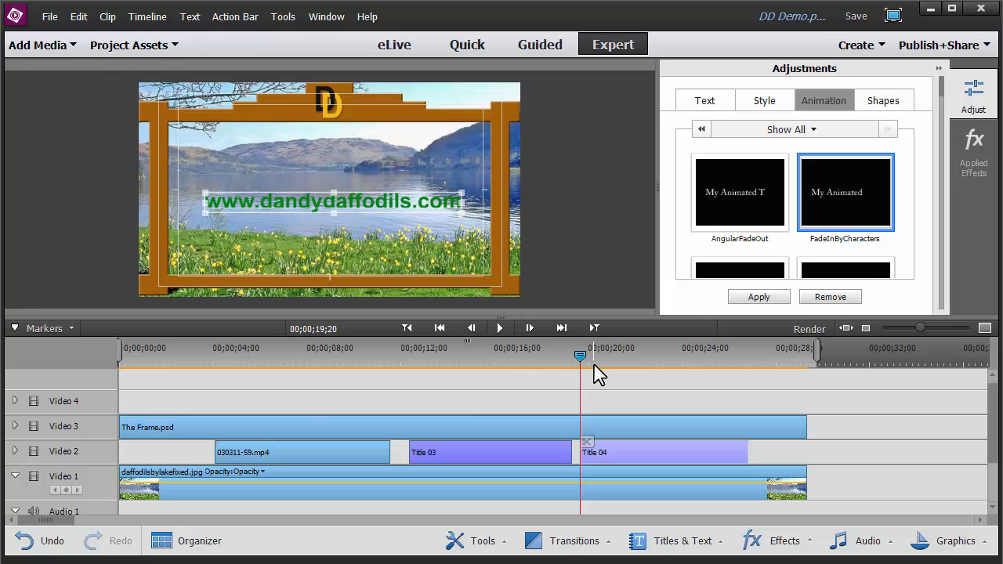
Extend The Frame.psd and the daffodil background photo clips to end at 00;00;29;22, the end of the timeline
{"action": "key", "text": "space"}
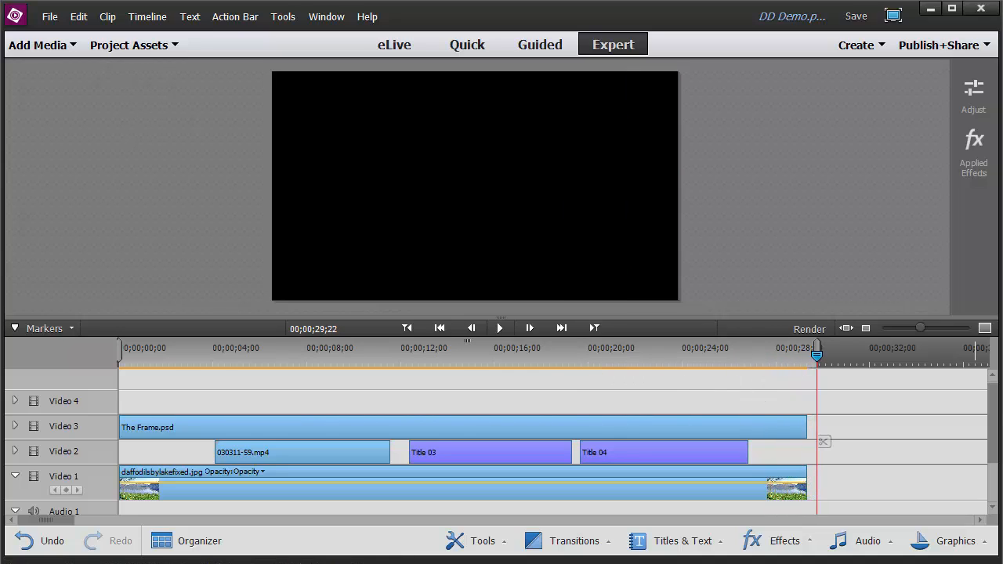
{"action": "mouse_move", "coordinate": [995, 450]}
{"action": "left_mouse_down"}
{"action": "mouse_move", "coordinate": [996, 493]}
{"action": "mouse_move", "coordinate": [995, 441]}
{"action": "left_mouse_up"}
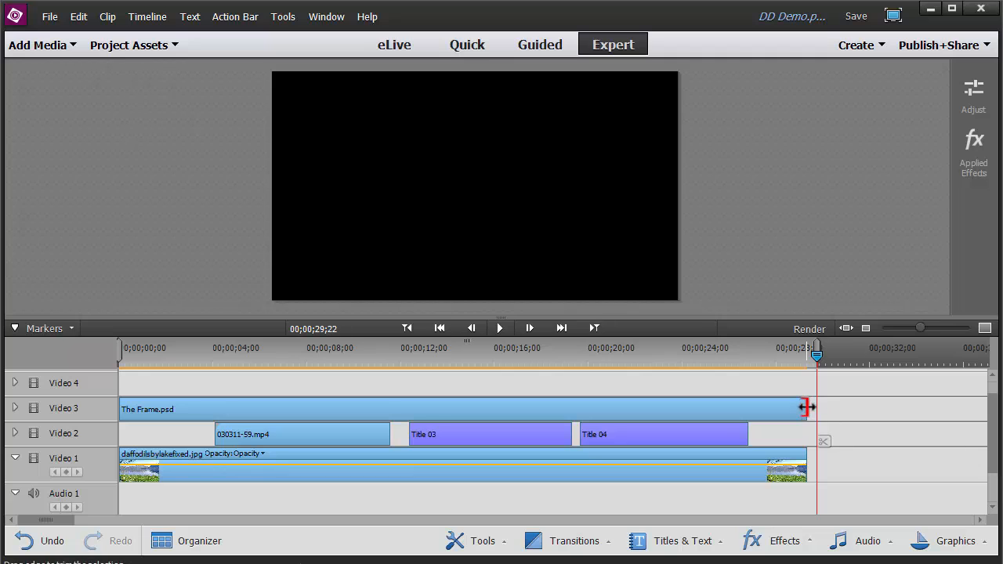
{"action": "left_click_drag", "start_coordinate": [807, 408], "coordinate": [816, 408]}
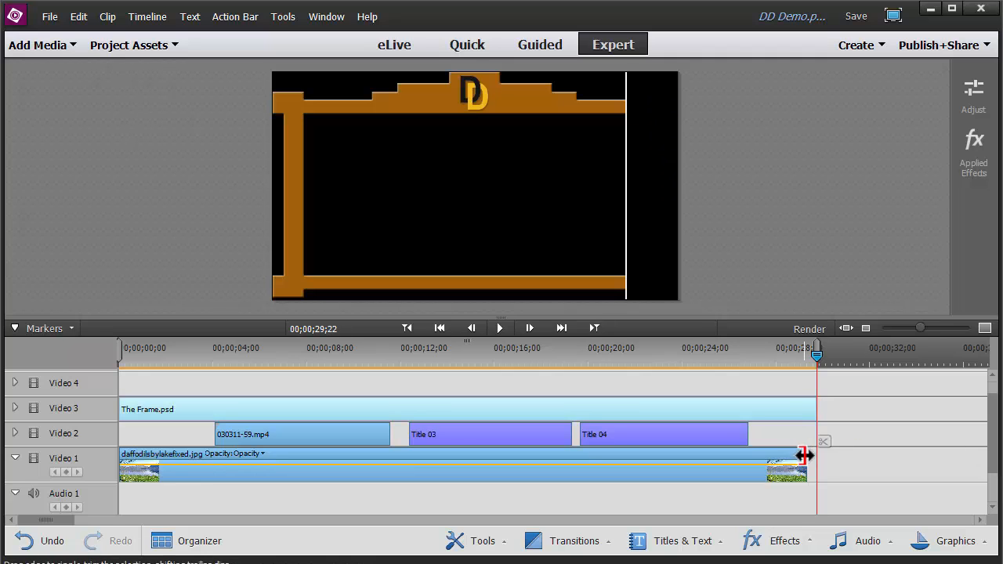
{"action": "left_click_drag", "start_coordinate": [804, 463], "coordinate": [817, 462]}
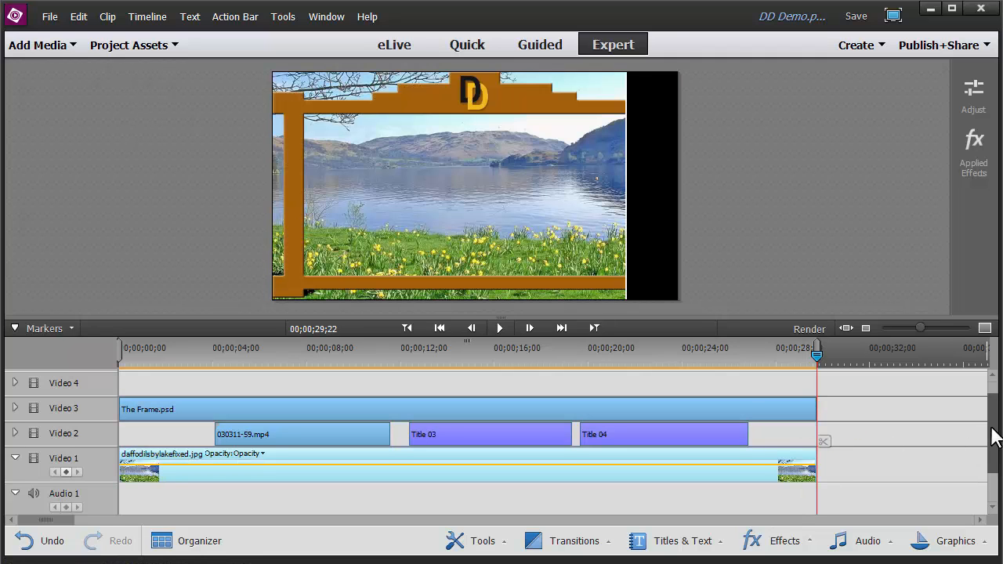
Apply Fade Out Audio to the Pavane - Repose.wav soundtrack clip and play the ending from about 27 seconds
{"action": "scroll", "coordinate": [994, 438], "scroll_direction": "down", "scroll_amount": 1}
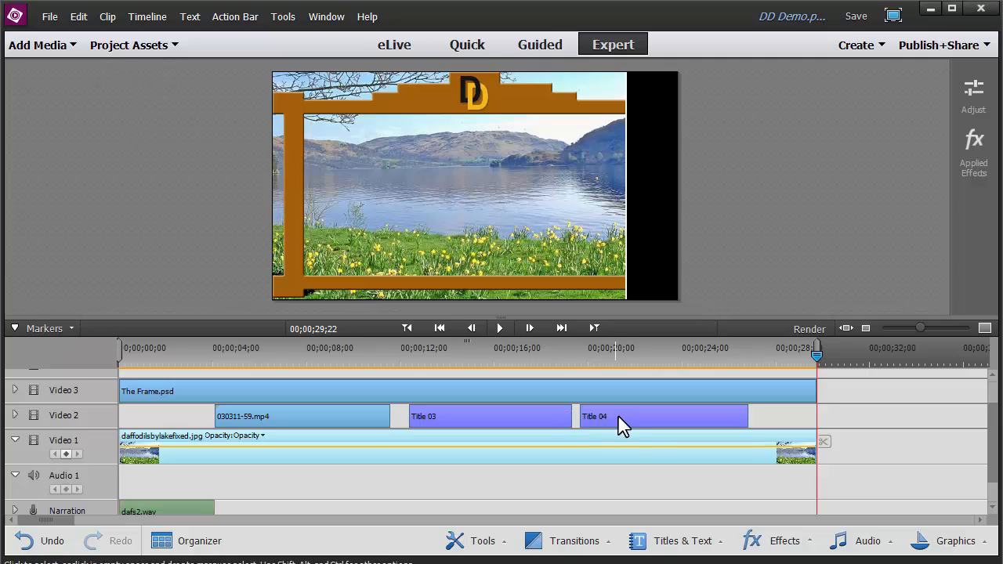
{"action": "scroll", "coordinate": [851, 432], "scroll_direction": "down", "scroll_amount": 2}
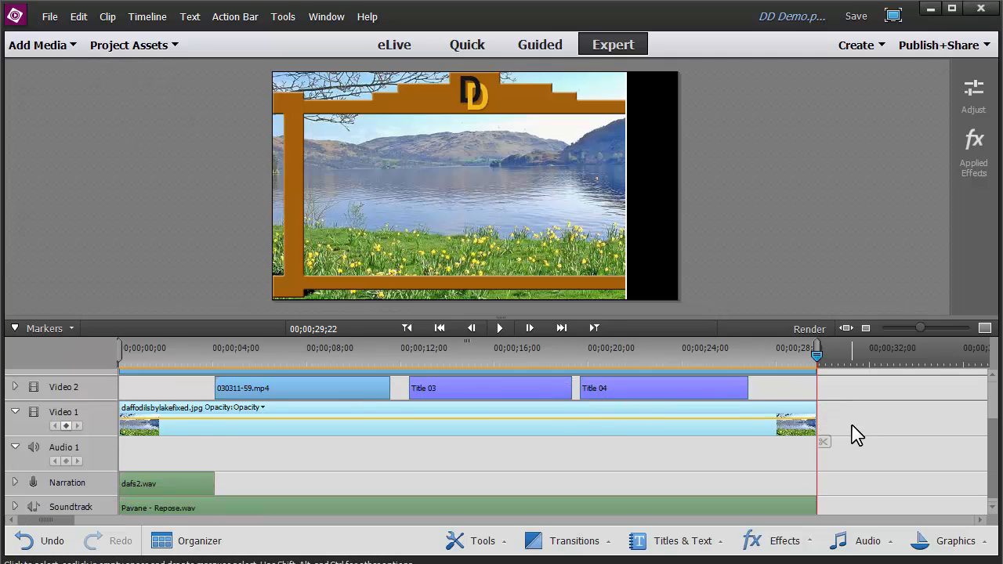
{"action": "left_click", "coordinate": [773, 499]}
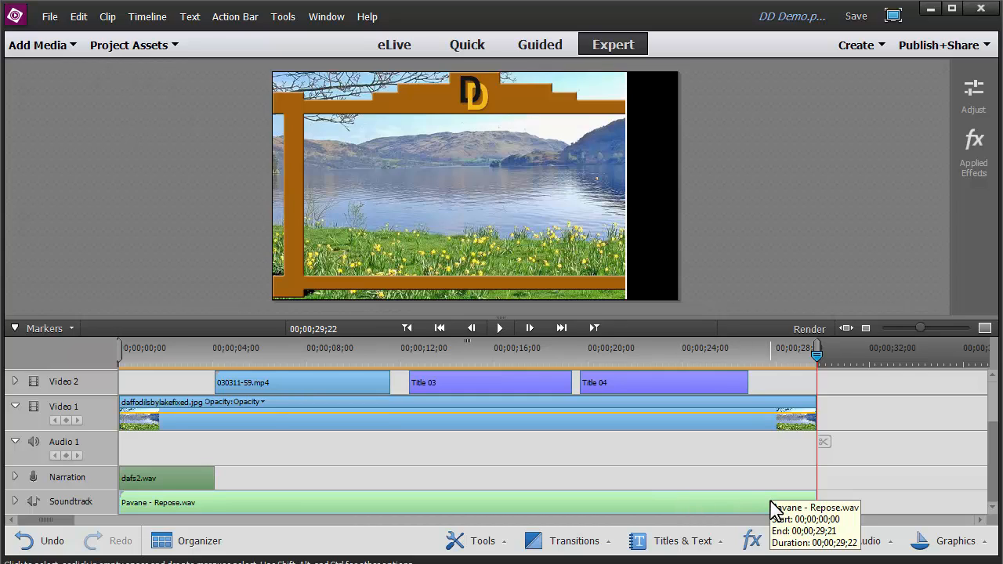
{"action": "right_click", "coordinate": [715, 508]}
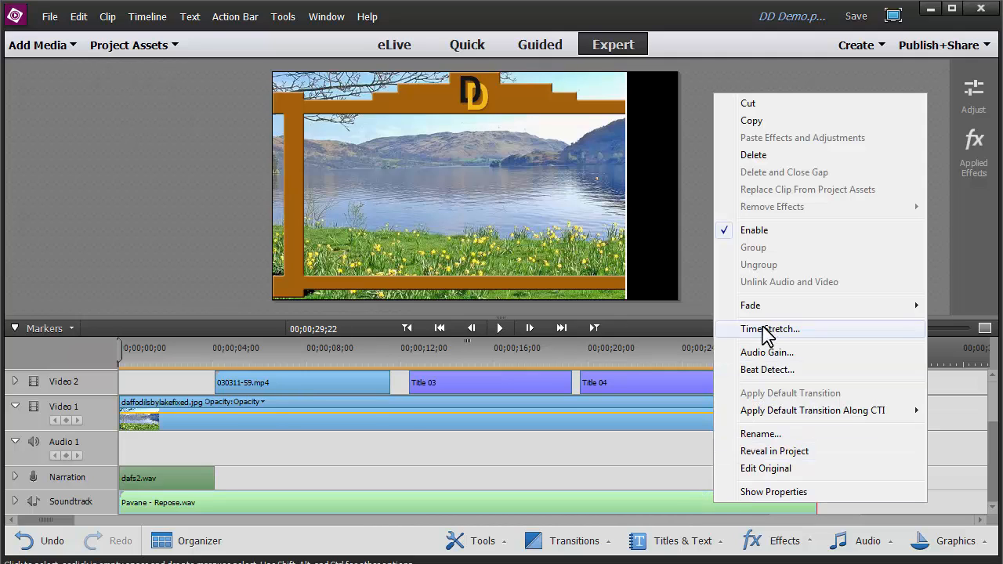
{"action": "mouse_move", "coordinate": [767, 311]}
{"action": "left_click", "coordinate": [978, 323]}
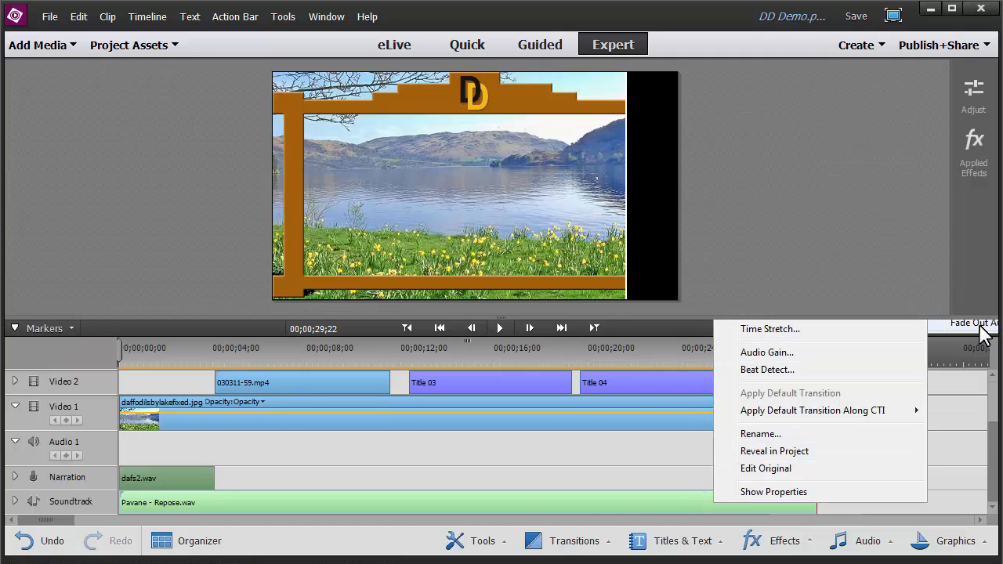
{"action": "left_click_drag", "start_coordinate": [820, 361], "coordinate": [731, 362]}
{"action": "key", "text": "space"}
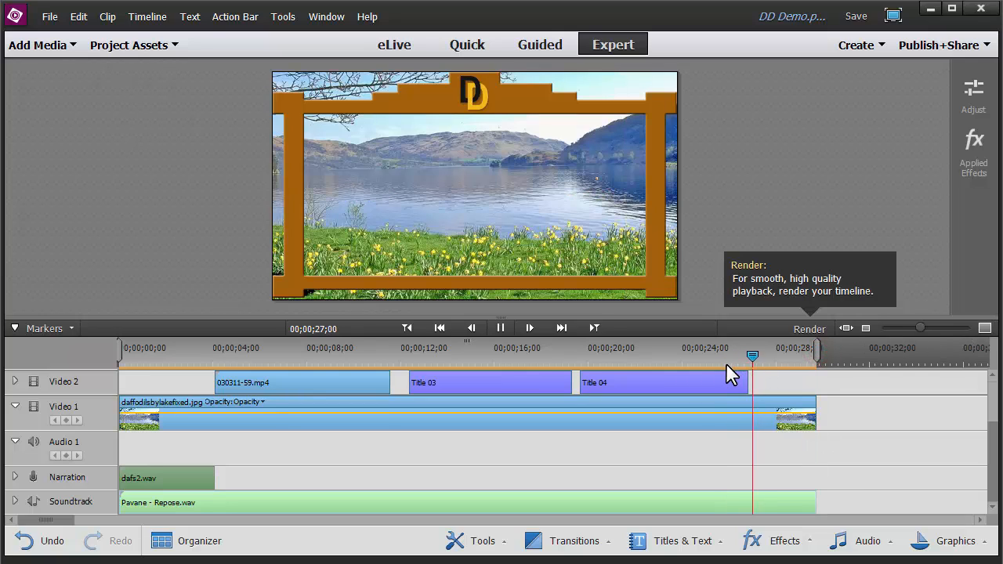